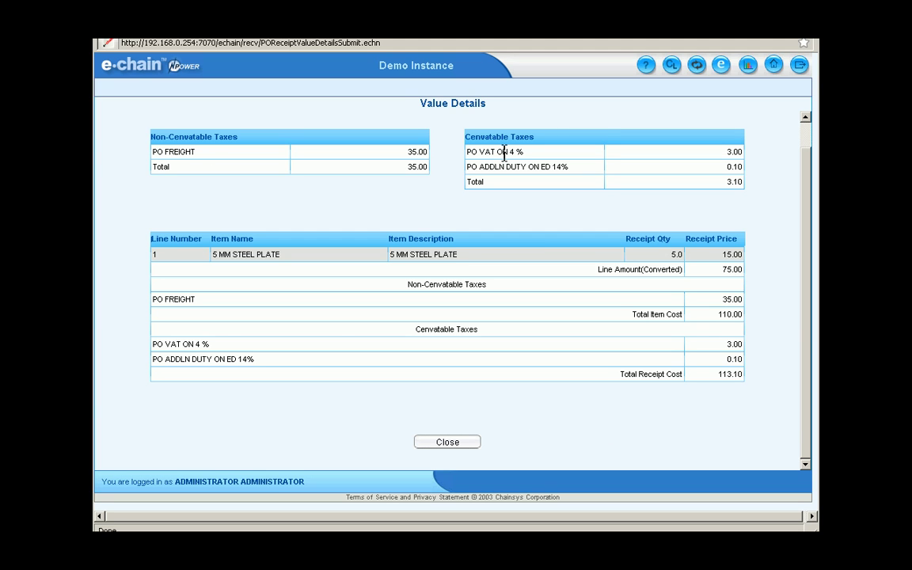
# Dismiss the value details and create purchase receipt POREC/43/09-10 for 5 MM STEEL PLATE
pyautogui.click(462, 440)
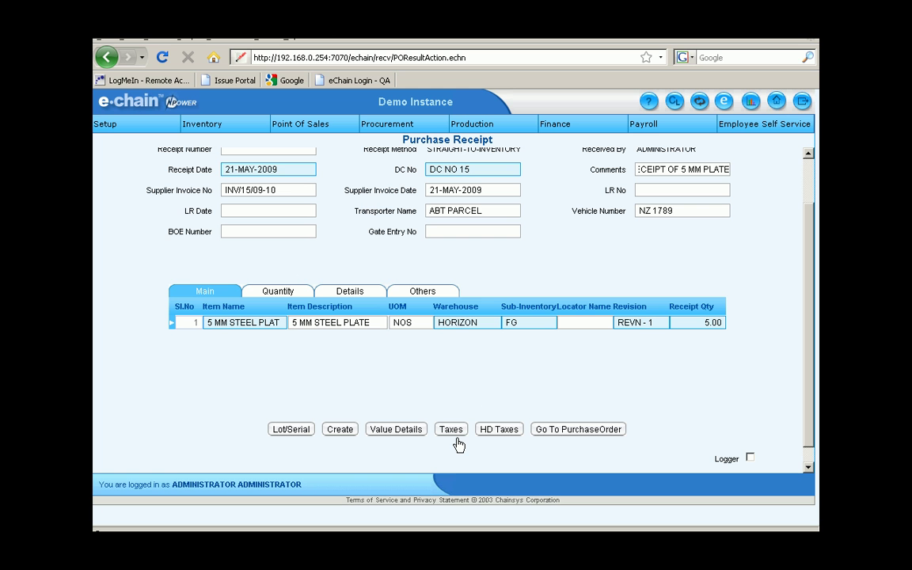
pyautogui.click(350, 431)
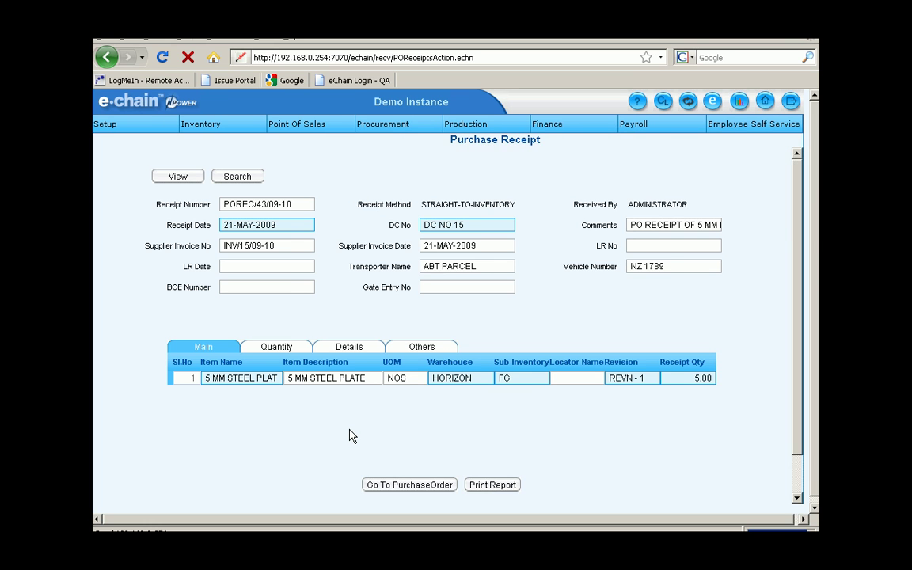
pyautogui.scroll(-2, 349, 435)
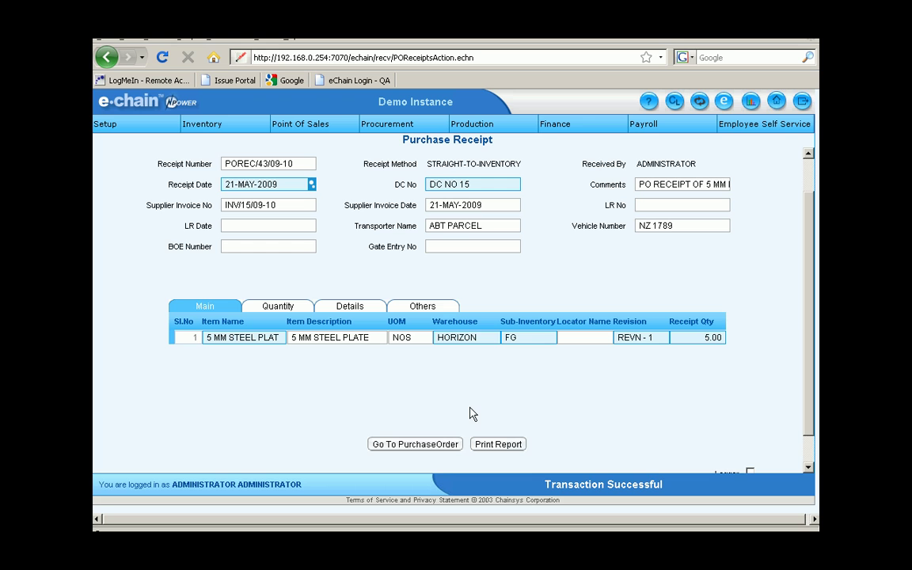
pyautogui.click(495, 444)
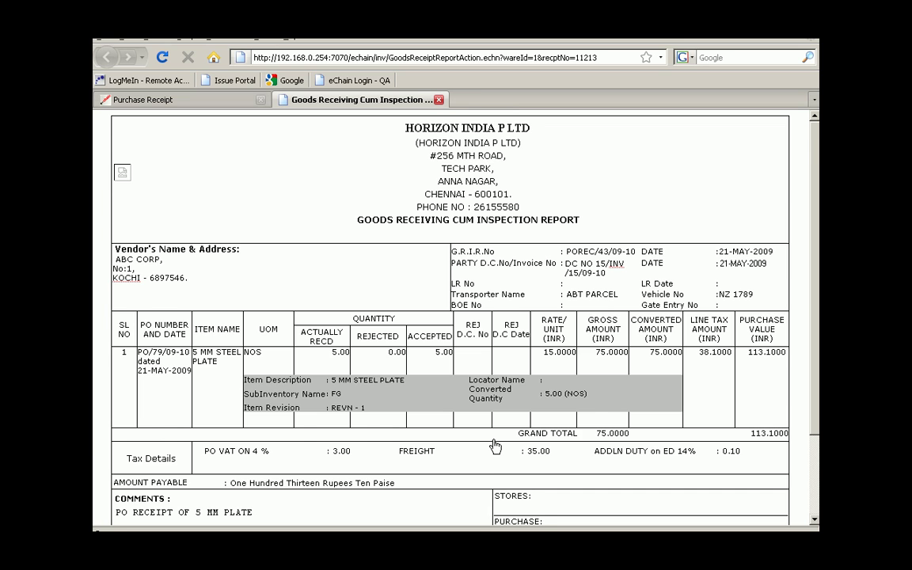
pyautogui.scroll(-1, 494, 447)
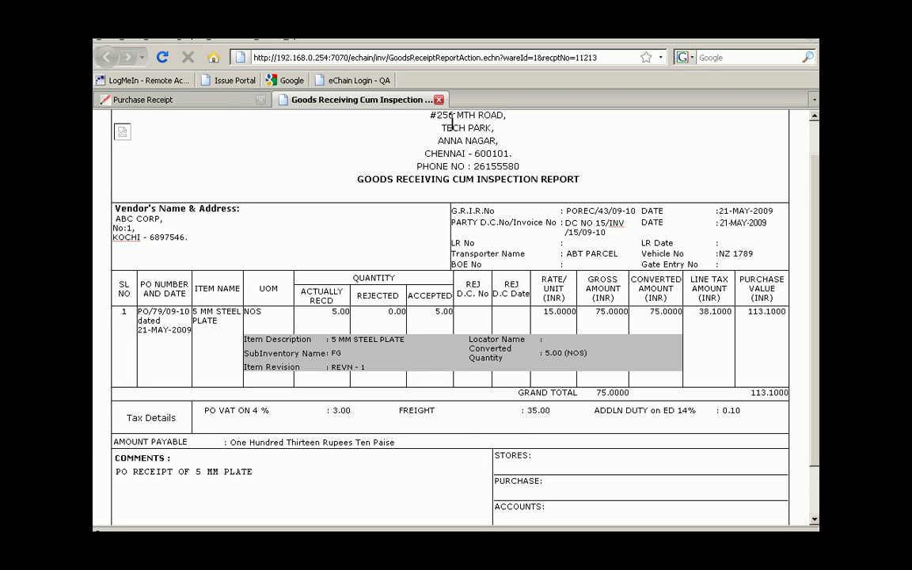
pyautogui.click(439, 100)
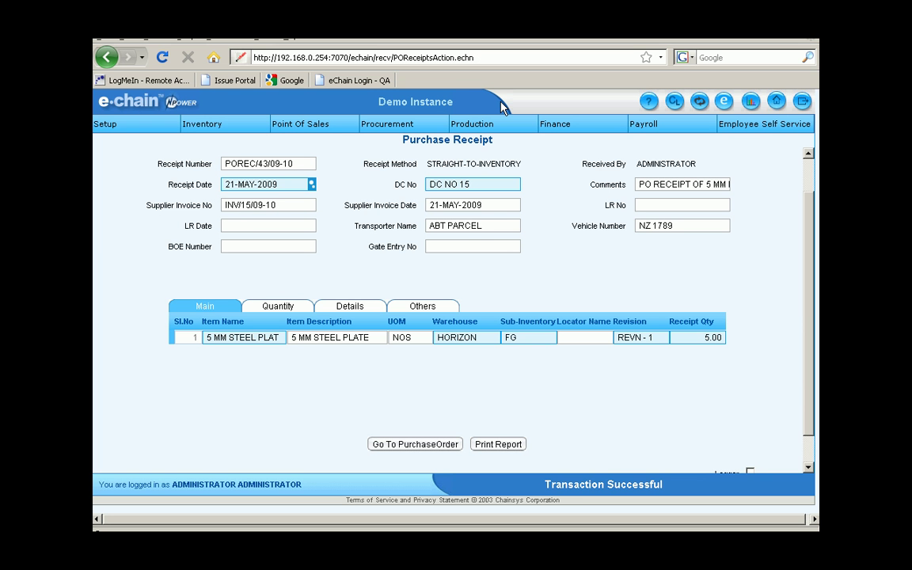
# Open the Transaction Register Report from Report Center's inventory reports
pyautogui.click(750, 101)
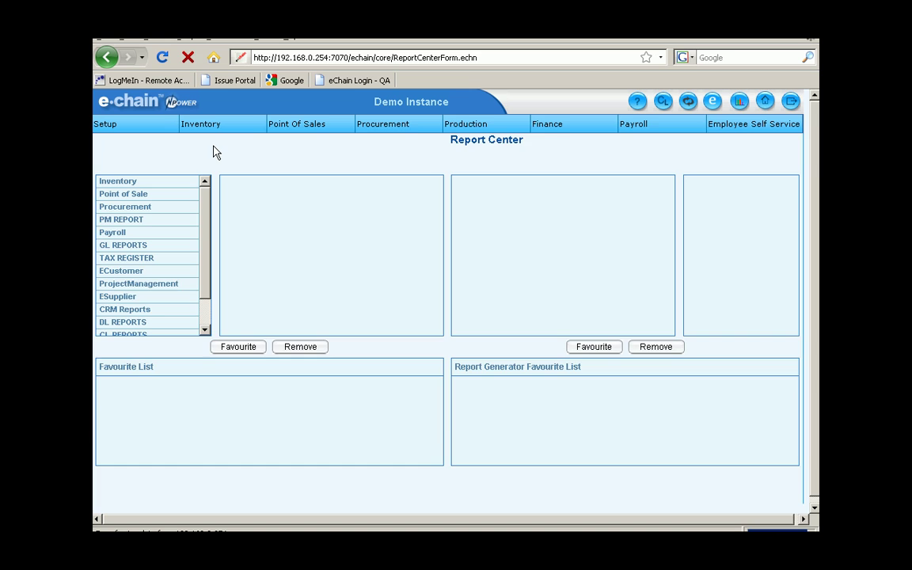
pyautogui.click(174, 166)
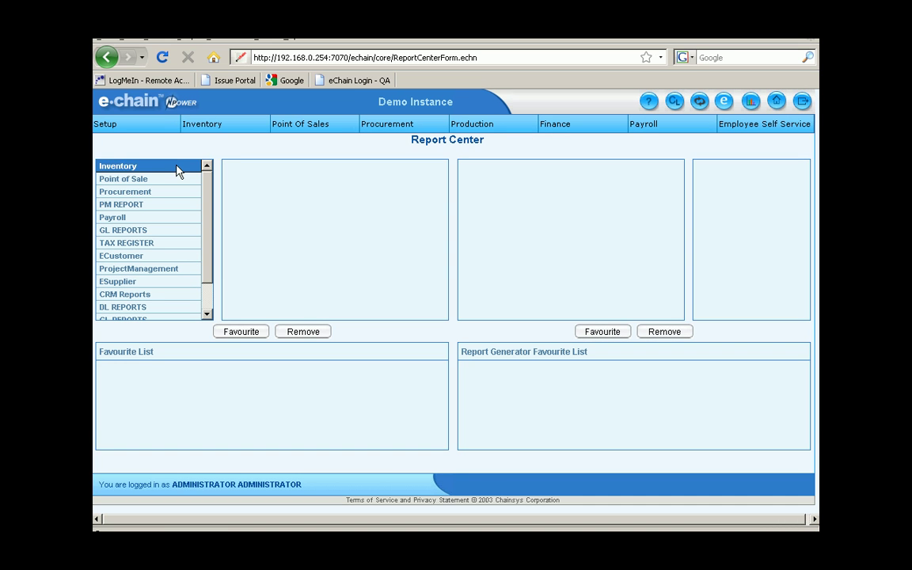
pyautogui.click(245, 195)
pyautogui.click(361, 218)
pyautogui.scroll(-1, 332, 220)
pyautogui.click(331, 217)
pyautogui.scroll(-1, 331, 223)
pyautogui.click(336, 215)
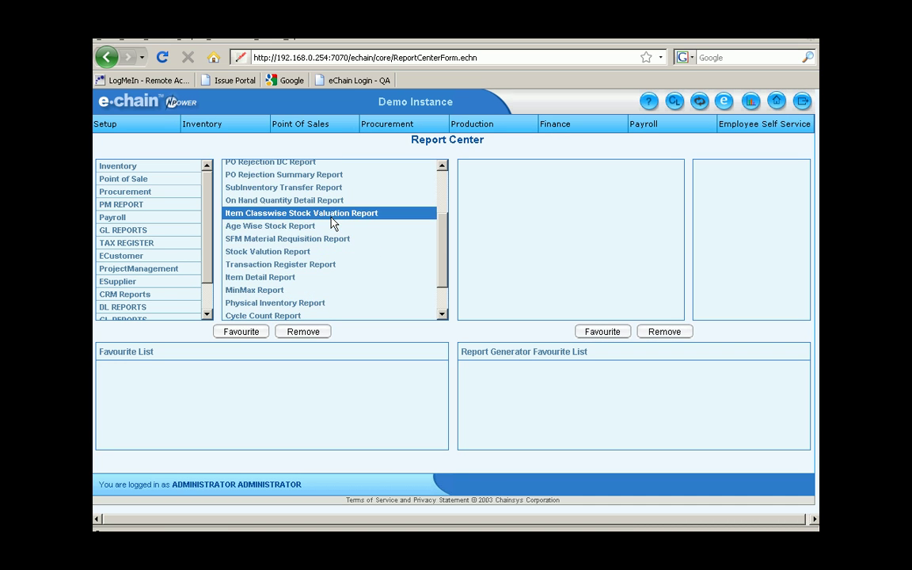
pyautogui.click(332, 239)
pyautogui.click(334, 266)
pyautogui.doubleClick(334, 266)
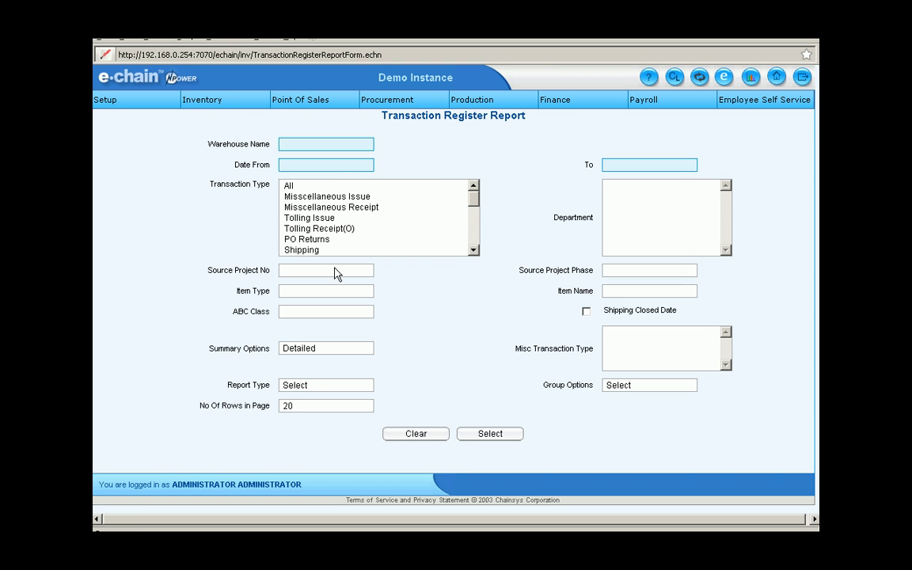
# Set warehouse HORIZON and the date range 21-MAY-2009 to 21-MAY-2009
pyautogui.click(338, 144)
pyautogui.write('HORIZON')
pyautogui.click(338, 166)
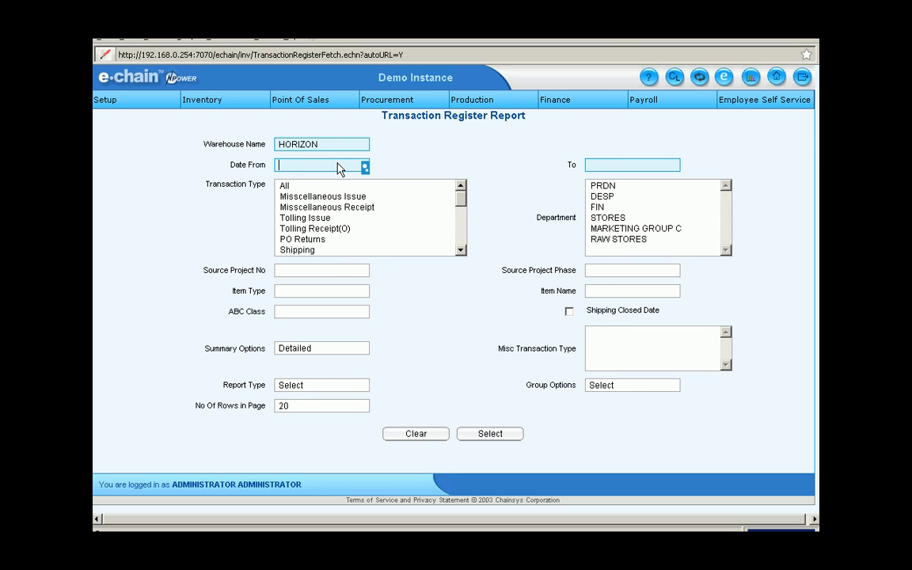
pyautogui.click(339, 167)
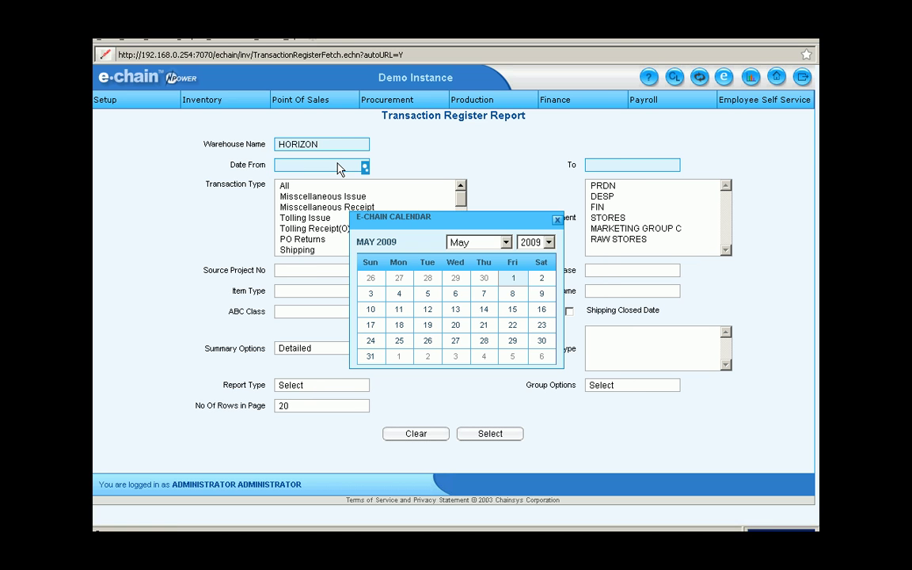
pyautogui.click(490, 328)
pyautogui.click(624, 167)
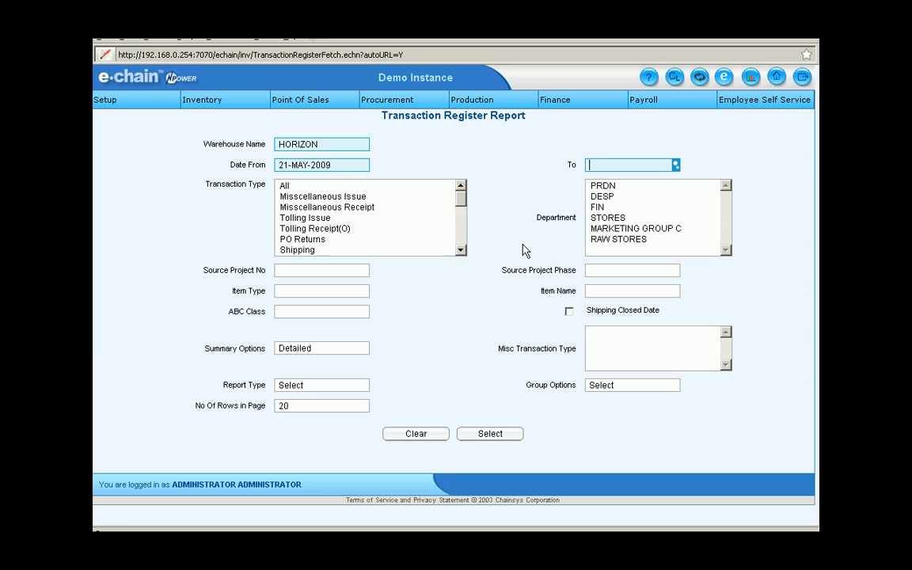
pyautogui.click(488, 334)
pyautogui.click(460, 251)
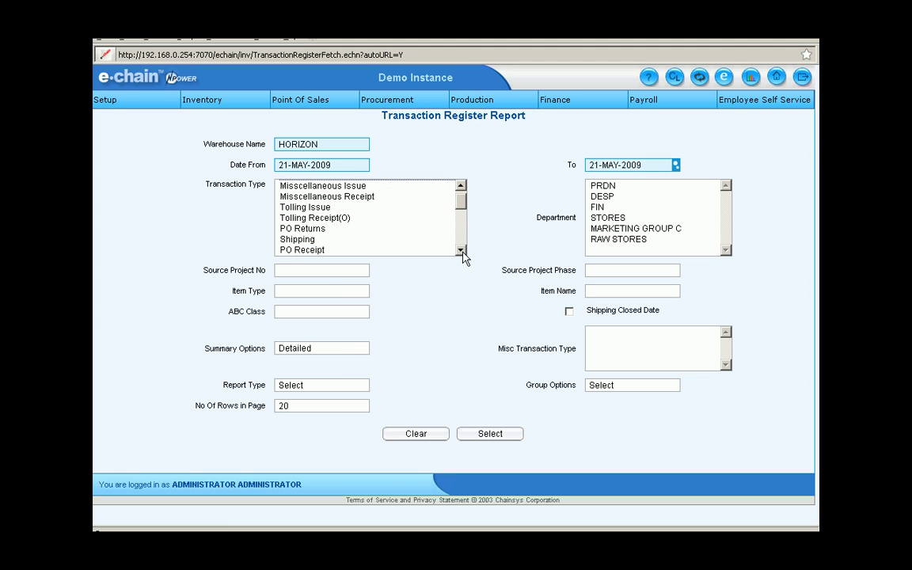
pyautogui.click(459, 250)
# Limit the report to PO Receipt transactions for 5 MM STEEL PLATE and generate it
pyautogui.click(380, 239)
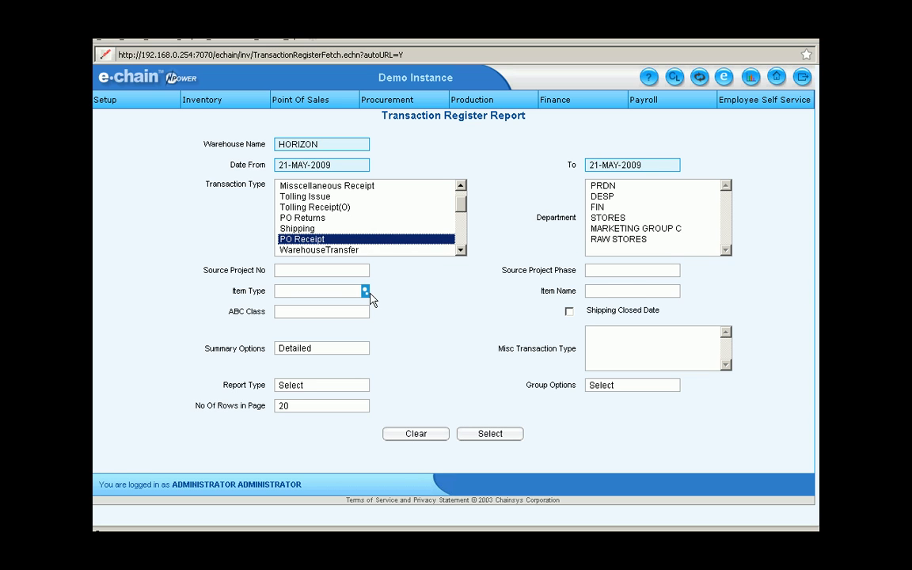
pyautogui.click(594, 293)
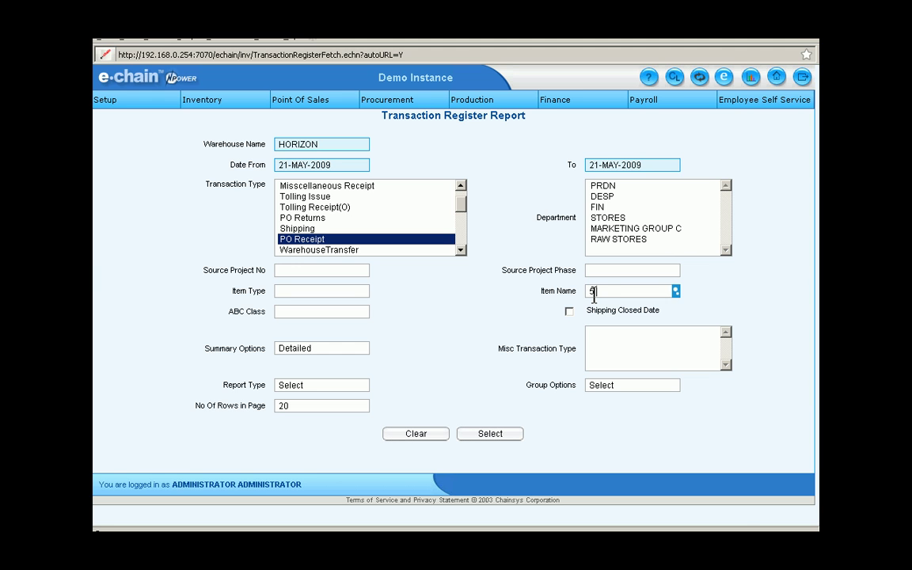
pyautogui.write('5MM')
pyautogui.press('Return')
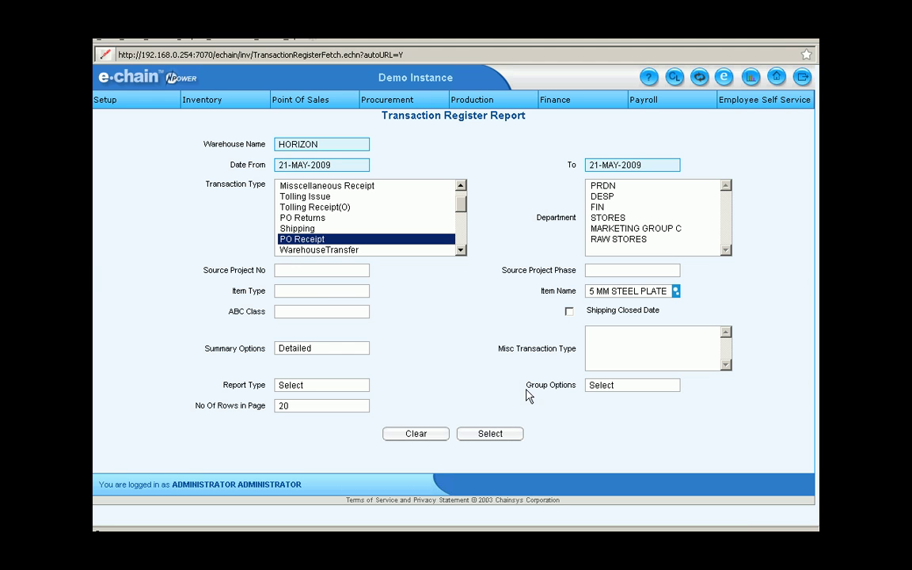
pyautogui.click(489, 434)
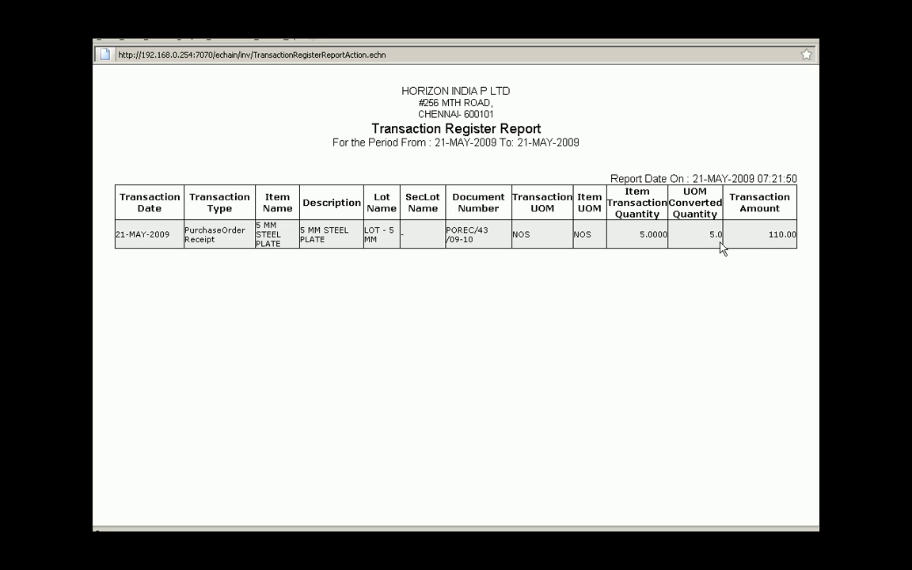
# Highlight the 110.00 transaction amount in the report, then clear the selection
pyautogui.moveTo(758, 240); pyautogui.dragTo(780, 240)
pyautogui.moveTo(782, 247); pyautogui.dragTo(797, 246)
pyautogui.click(798, 251)
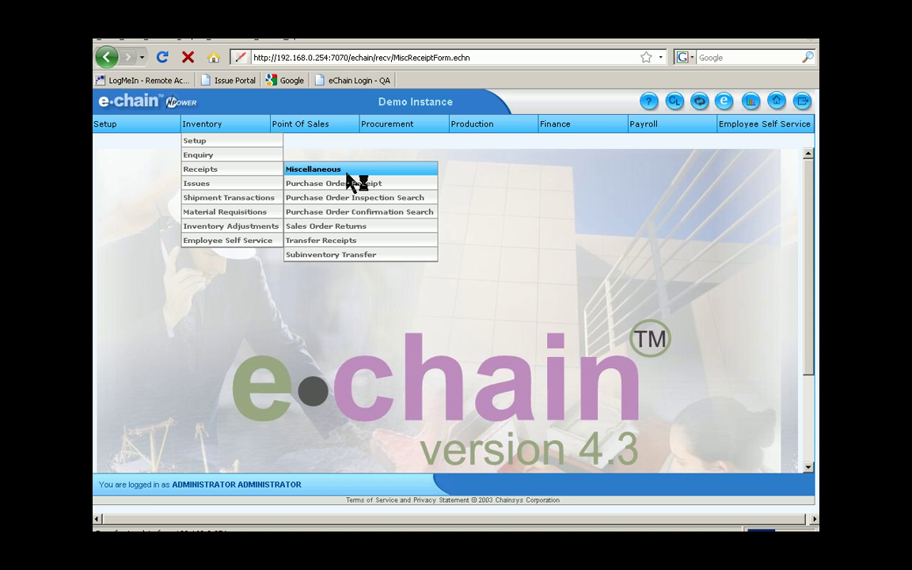
# Start a new miscellaneous receipt with warehouse HORIZON and receipt type MISC RECEIPT
pyautogui.click(346, 173)
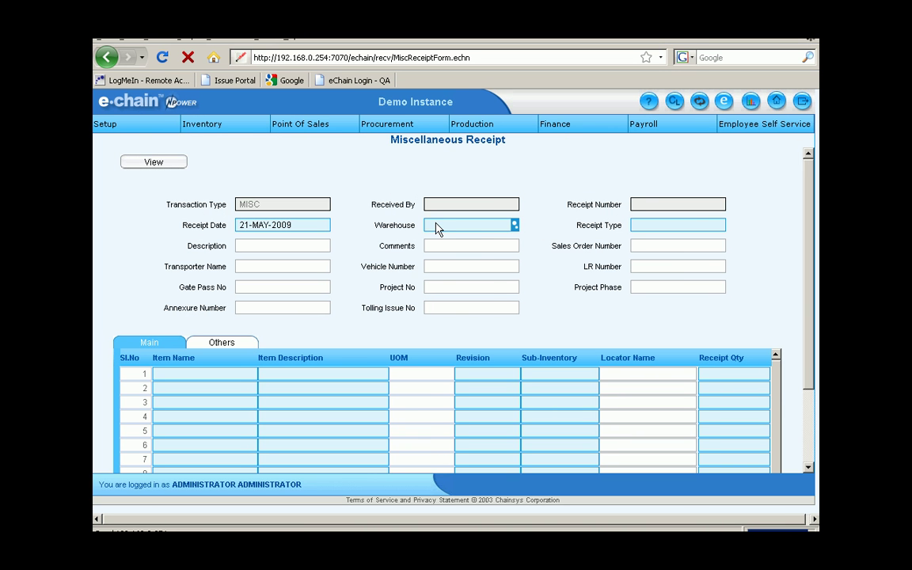
pyautogui.click(435, 225)
pyautogui.write('HO')
pyautogui.press('Return')
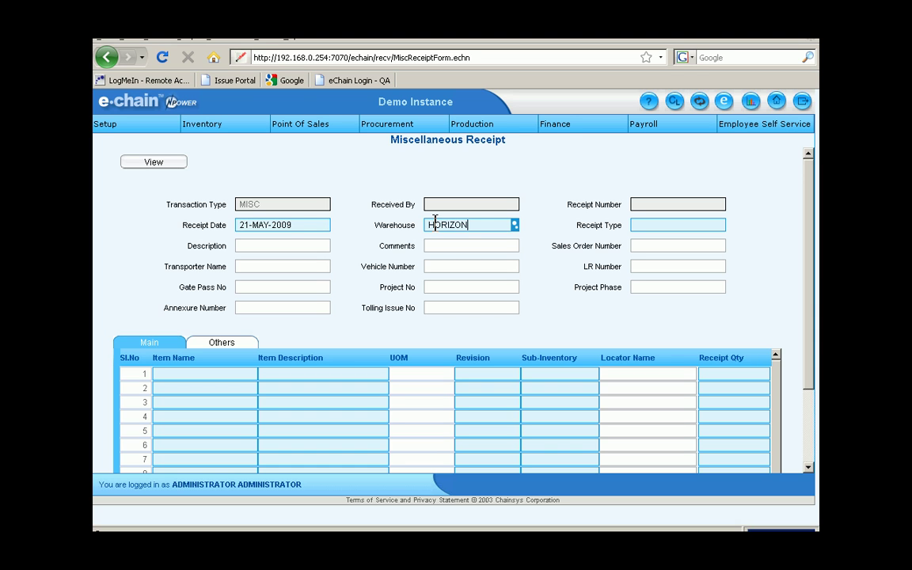
pyautogui.click(647, 227)
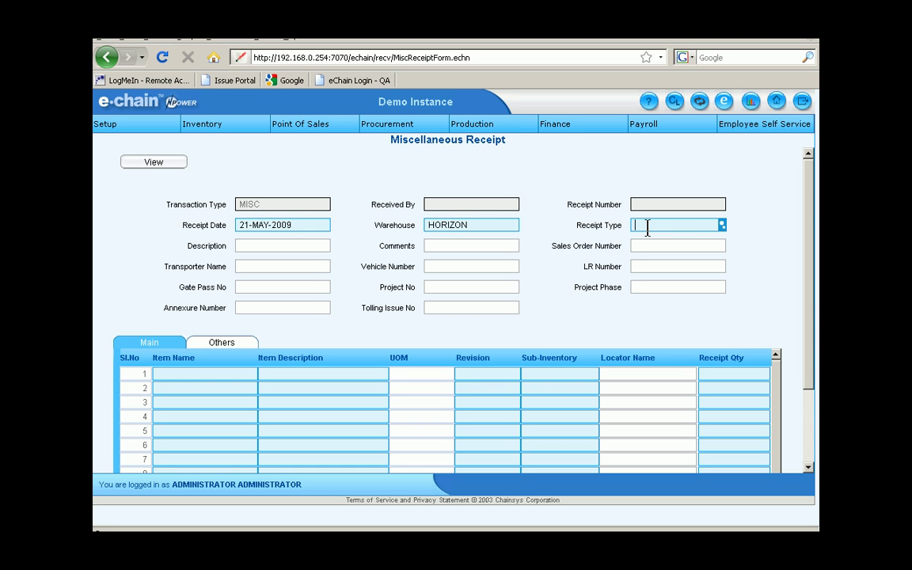
pyautogui.write('MISC RECEIPT')
pyautogui.press('Return')
pyautogui.click(309, 248)
pyautogui.write('M')
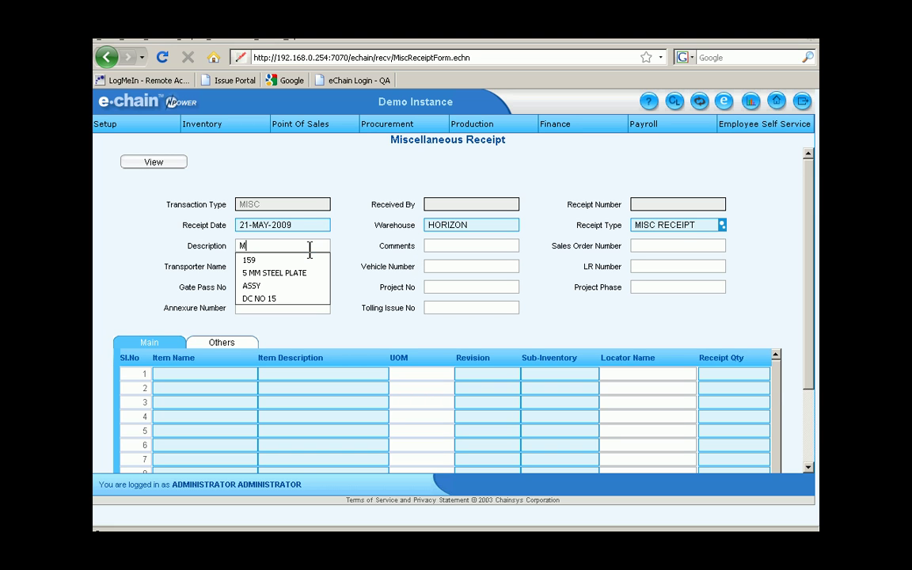
pyautogui.write('ISC RECEIP')
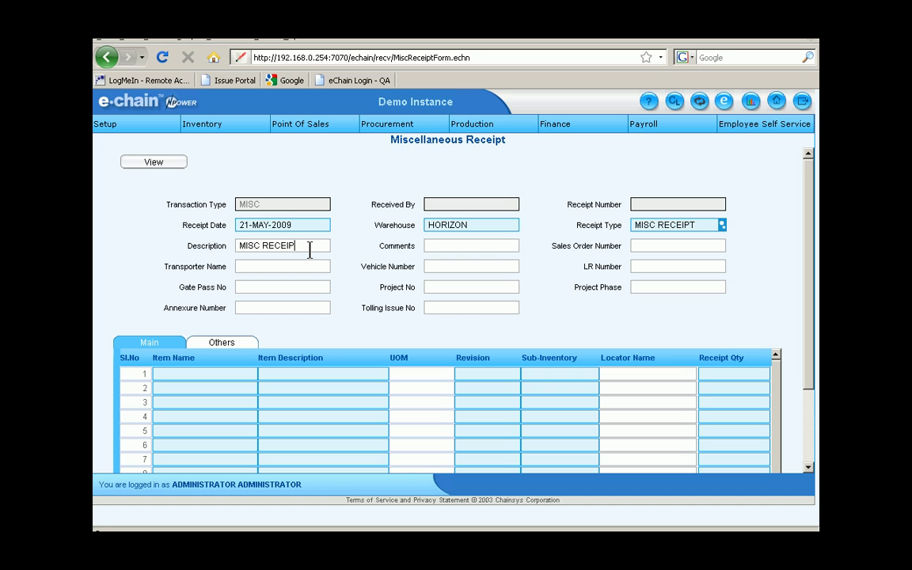
pyautogui.write('T')
pyautogui.press('Tab')
pyautogui.press('Tab')
pyautogui.press('Tab')
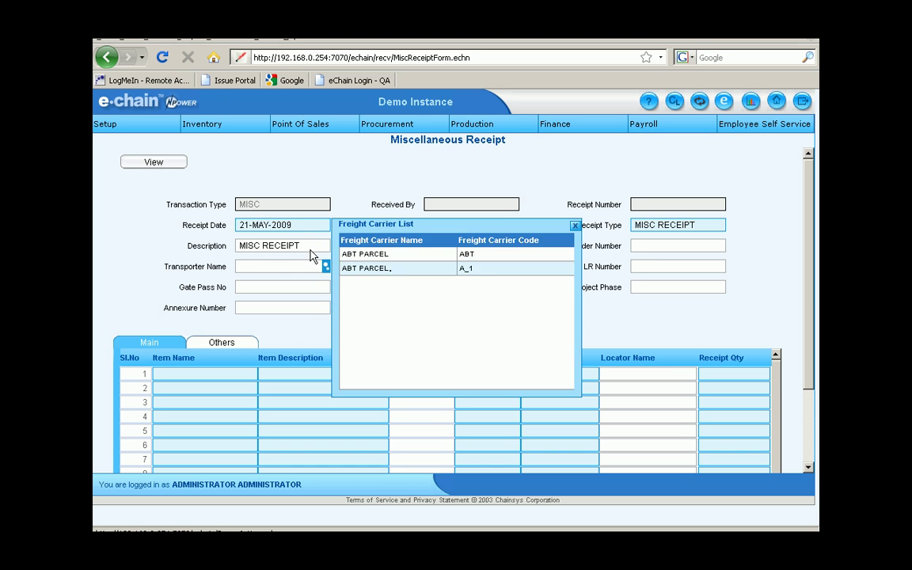
pyautogui.press('Return')
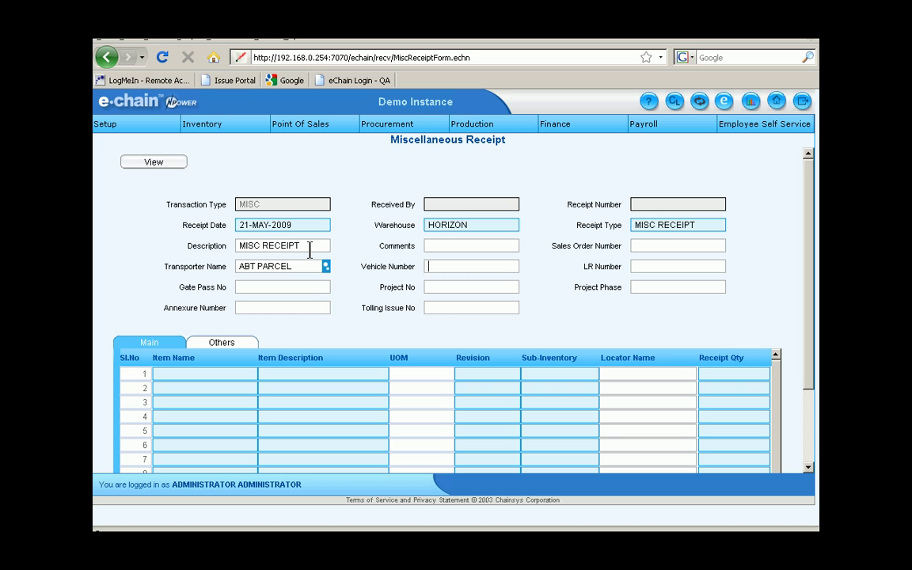
pyautogui.write('NZ')
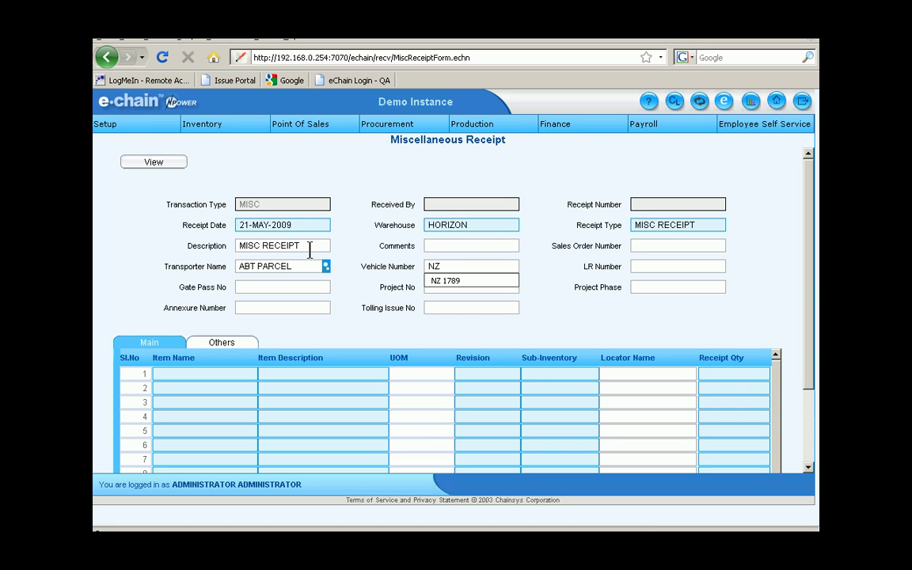
pyautogui.write(' 1758')
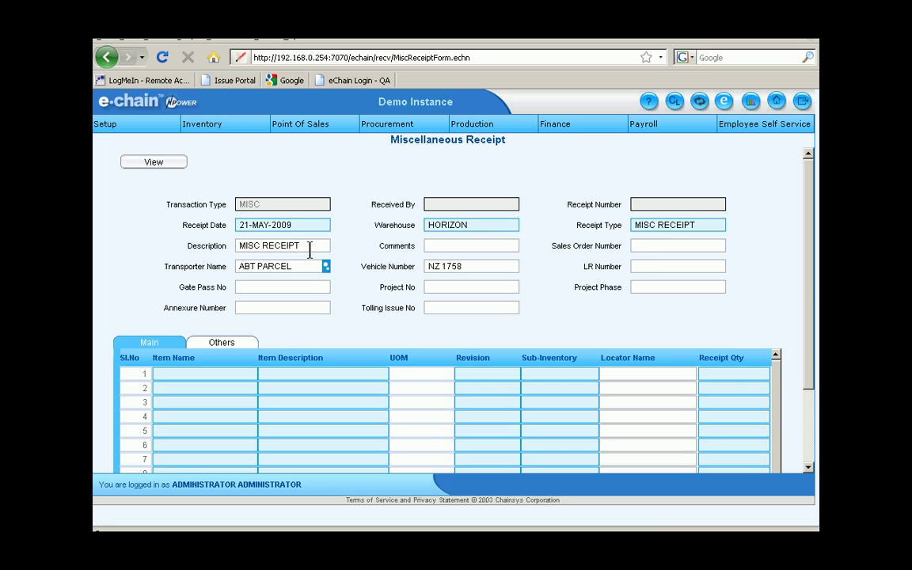
# Add a receipt line for 5 MM STEEL PLATE with sub-inventory FG
pyautogui.click(277, 308)
pyautogui.click(240, 372)
pyautogui.write('5 MM STEEL PLATE')
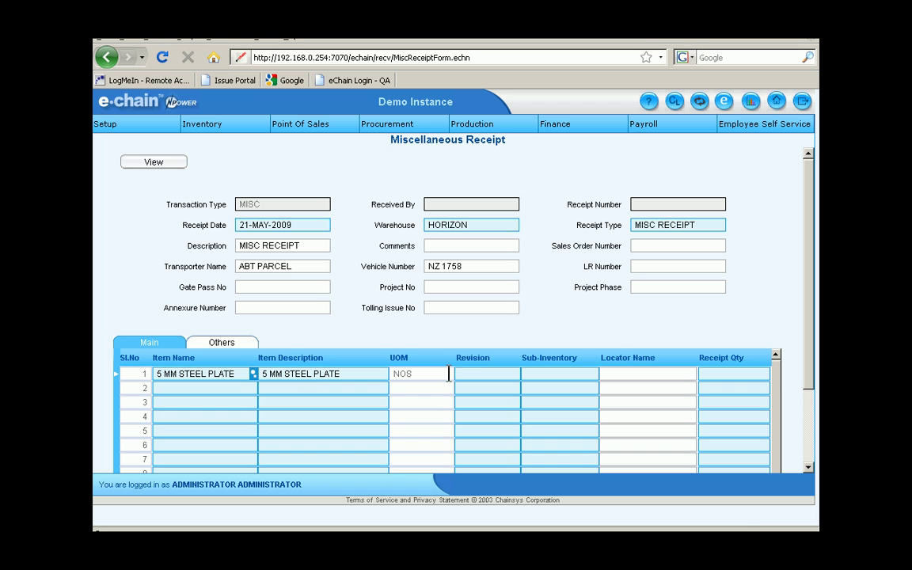
pyautogui.click(472, 372)
pyautogui.click(527, 377)
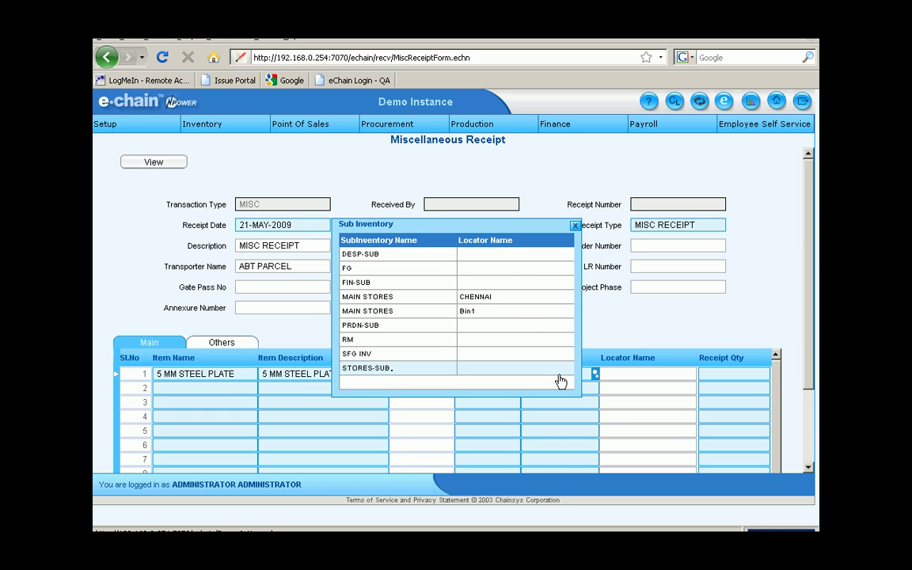
pyautogui.click(520, 268)
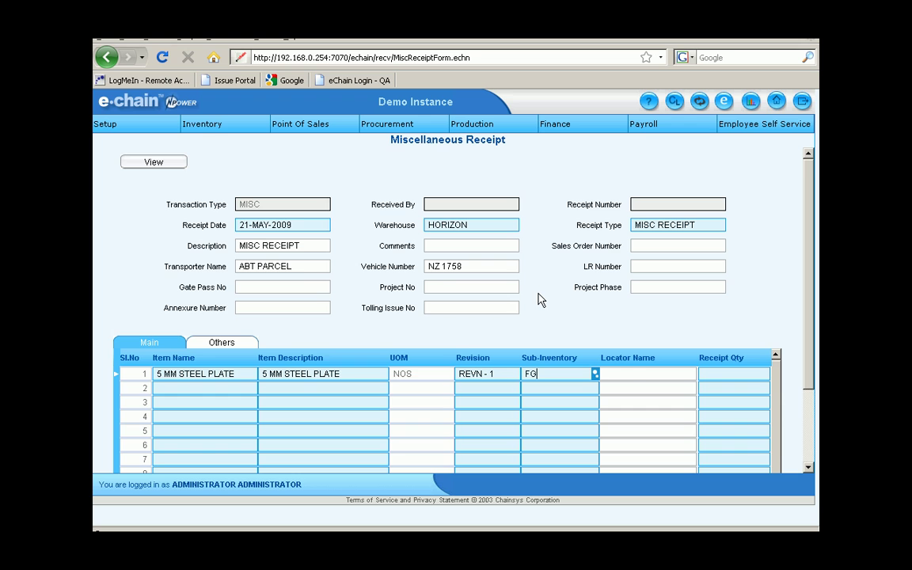
pyautogui.scroll(-2, 539, 295)
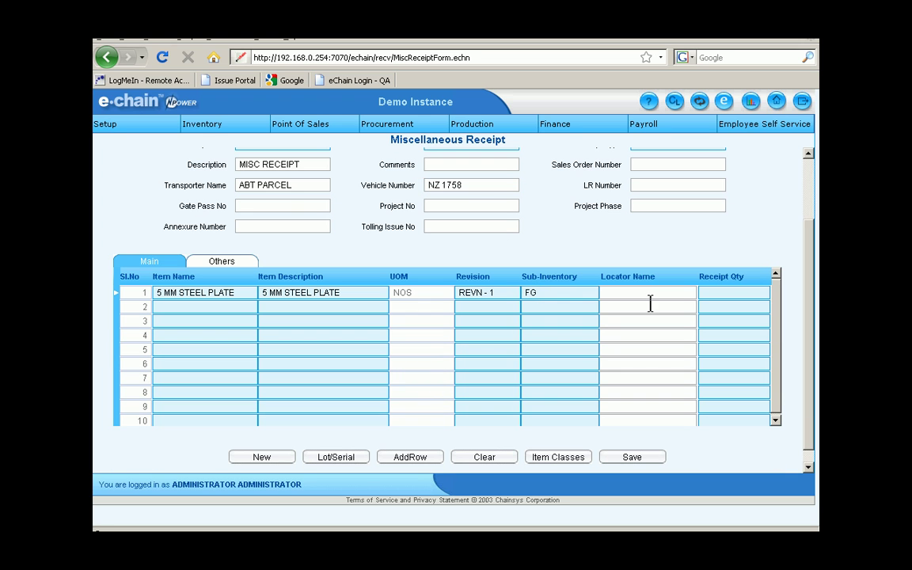
# Set the line's receipt quantity to 4 and material cost per quantity to 15
pyautogui.click(712, 294)
pyautogui.write('25')
pyautogui.press('BackSpace')
pyautogui.press('BackSpace')
pyautogui.write('4')
pyautogui.click(223, 262)
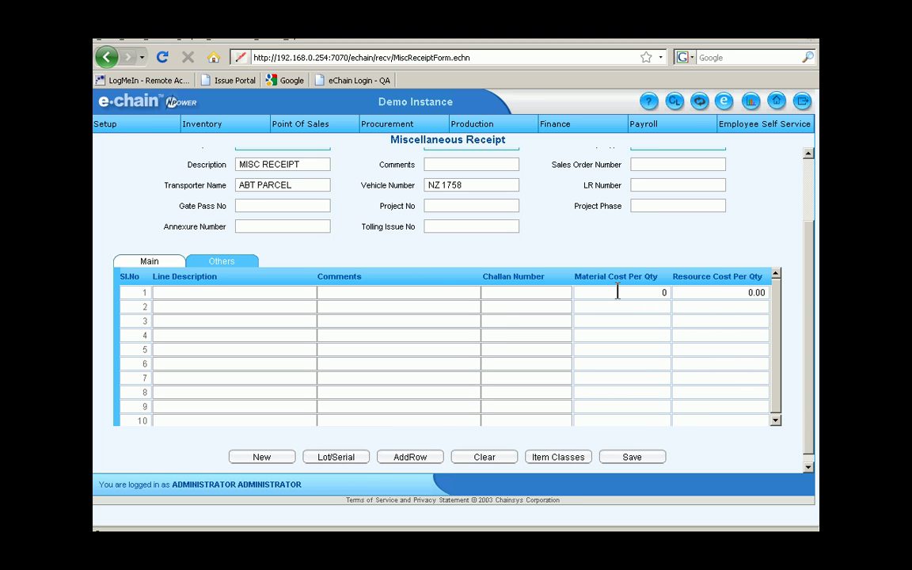
pyautogui.click(663, 292)
pyautogui.write('15')
# Enter lot LOT - 5 MM MISC with quantity 4 and dismiss the serial quantity warning
pyautogui.click(335, 457)
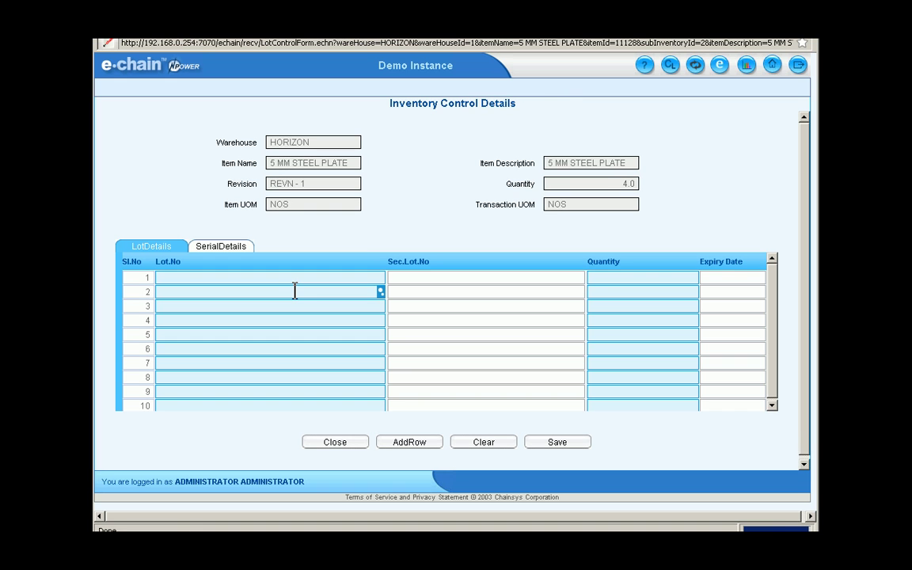
pyautogui.click(294, 276)
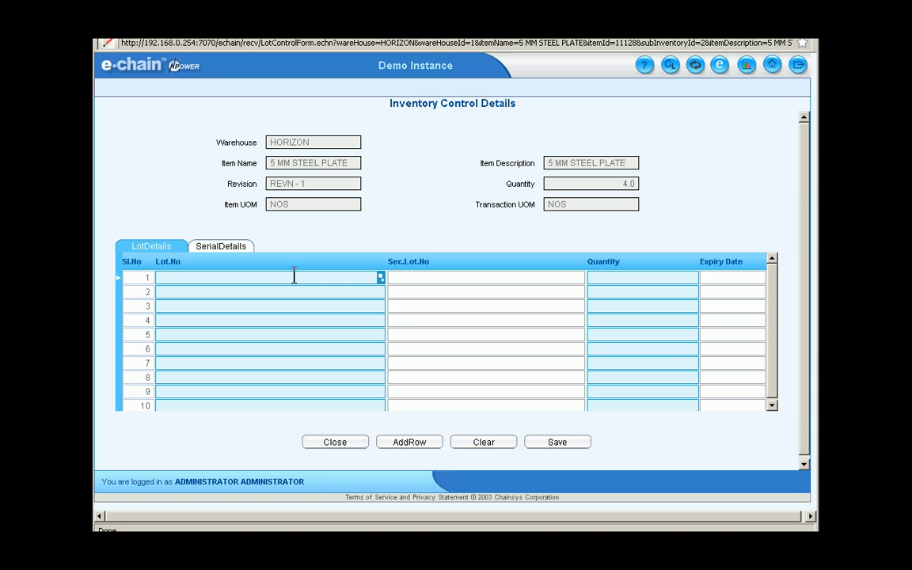
pyautogui.write('LOT -')
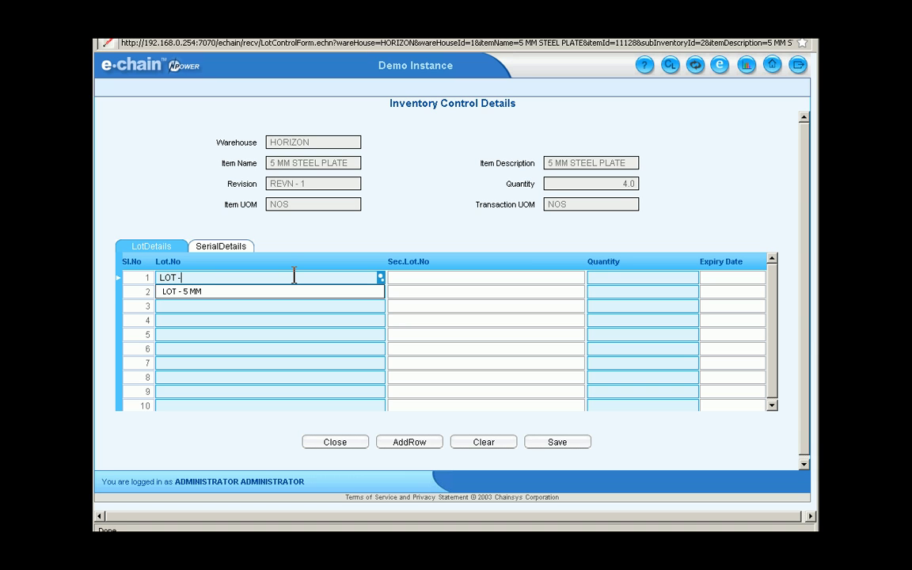
pyautogui.write(' 5 MM')
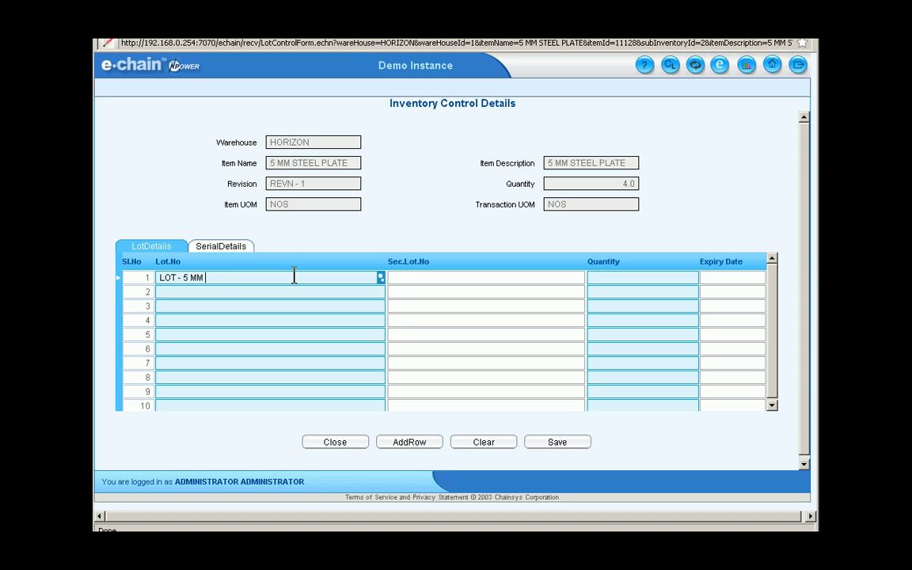
pyautogui.write(' MISC')
pyautogui.press('Tab')
pyautogui.press('Tab')
pyautogui.write('4')
pyautogui.click(535, 442)
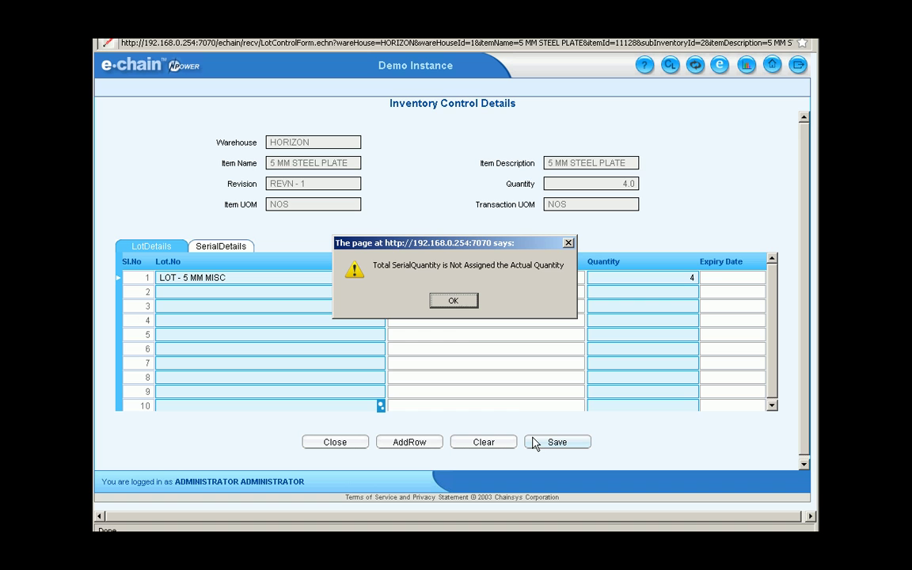
pyautogui.click(463, 301)
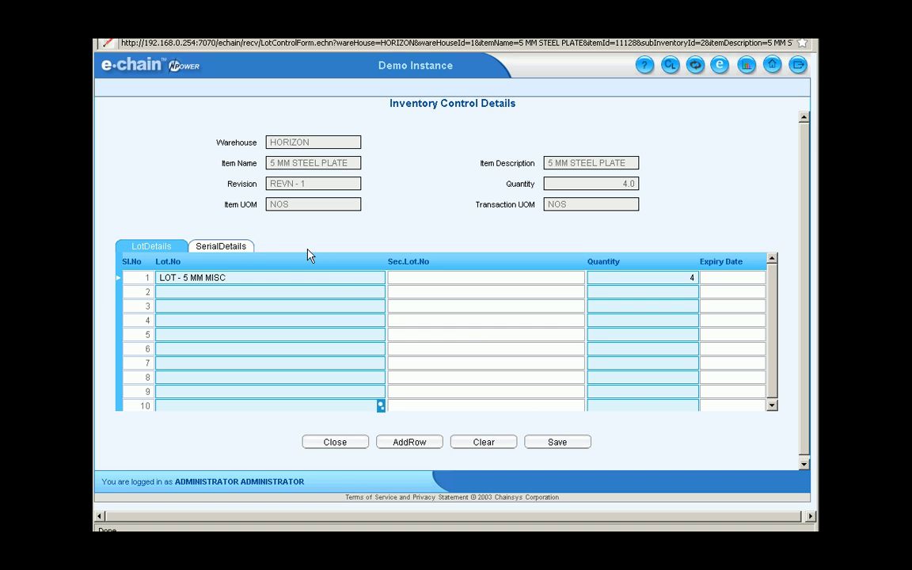
# Enter serial numbers 10 to 13 and save the lot and serial details
pyautogui.click(250, 249)
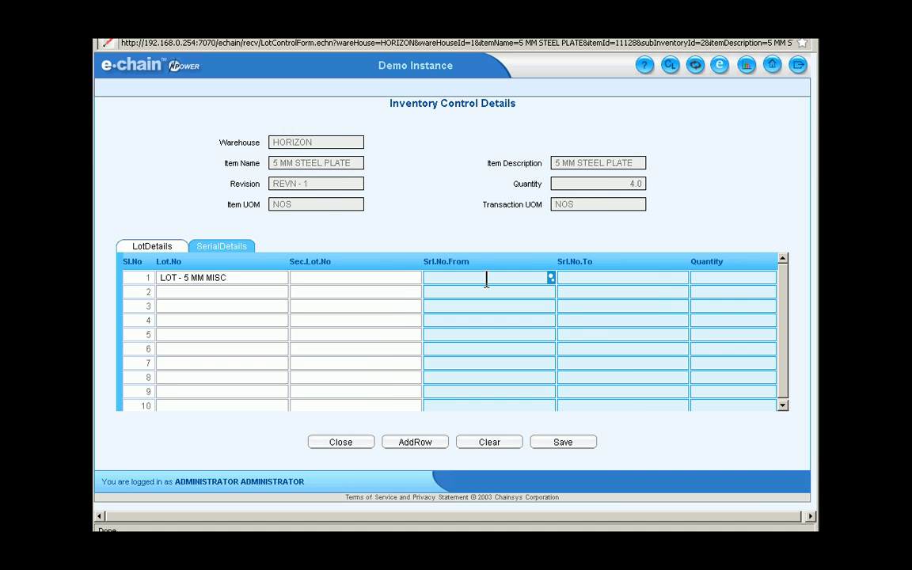
pyautogui.write('10')
pyautogui.press('Tab')
pyautogui.write('13')
pyautogui.click(555, 451)
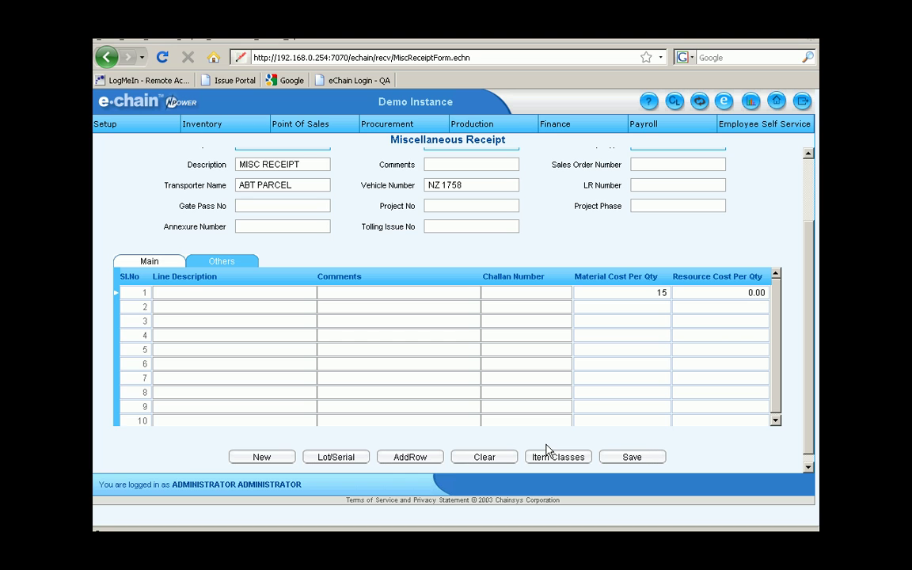
# Save the miscellaneous receipt and check the generated number MISC-REC/45/09-10
pyautogui.click(646, 458)
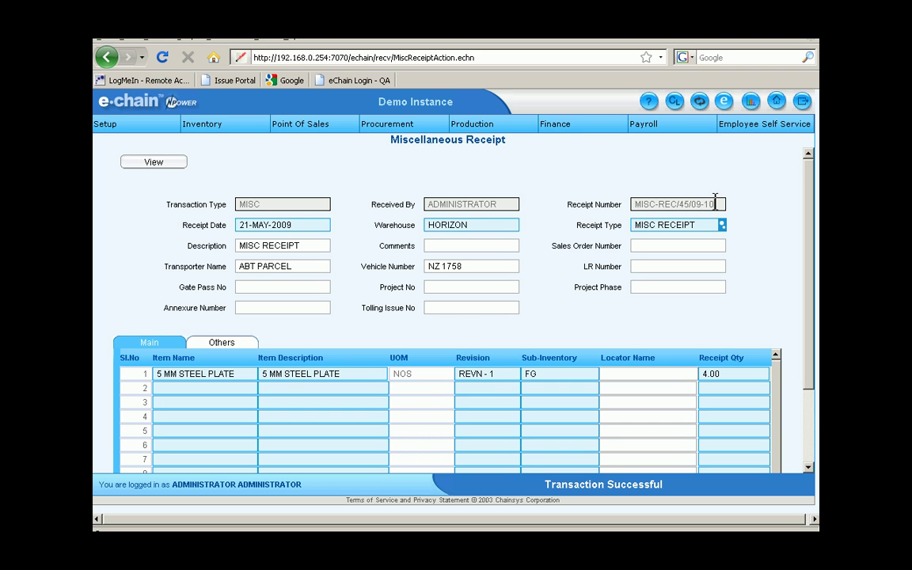
pyautogui.moveTo(714, 203); pyautogui.dragTo(634, 204)
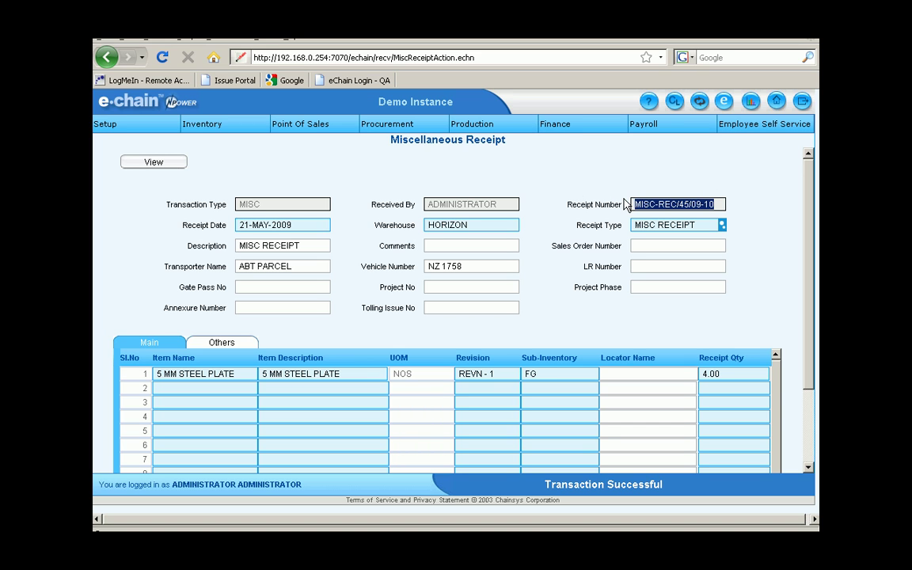
pyautogui.click(569, 197)
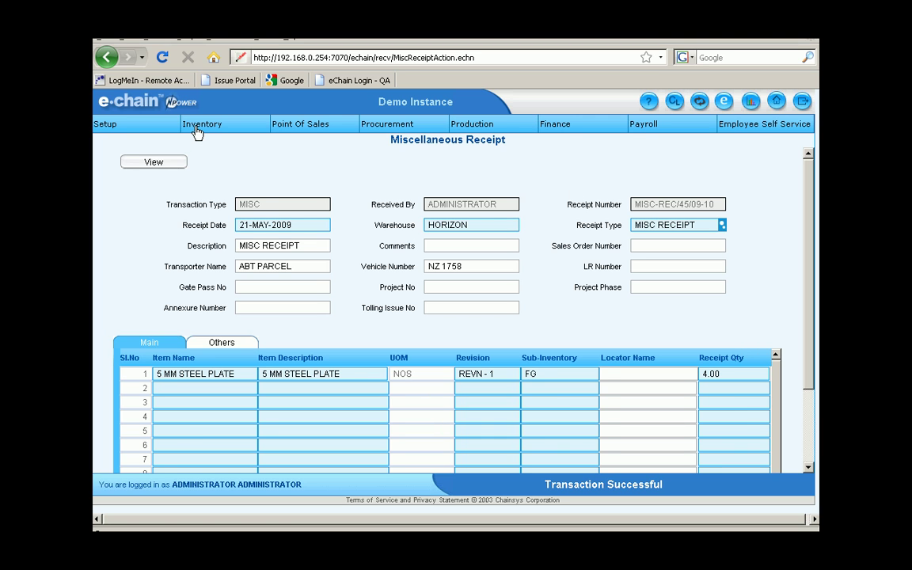
# Search Quantity On Hand for 5 MM STEEL PLATE in warehouse HORIZON
pyautogui.click(228, 129)
pyautogui.moveTo(237, 140)
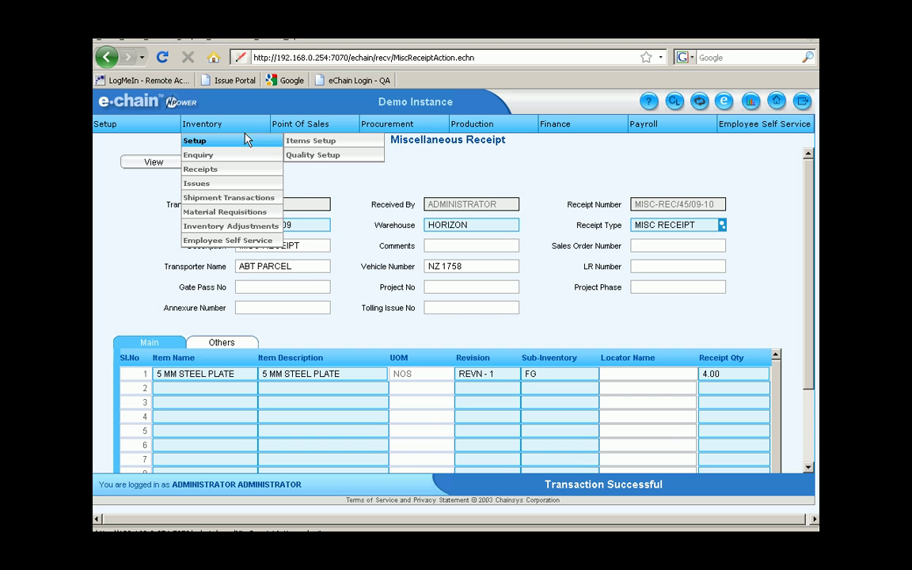
pyautogui.moveTo(273, 155)
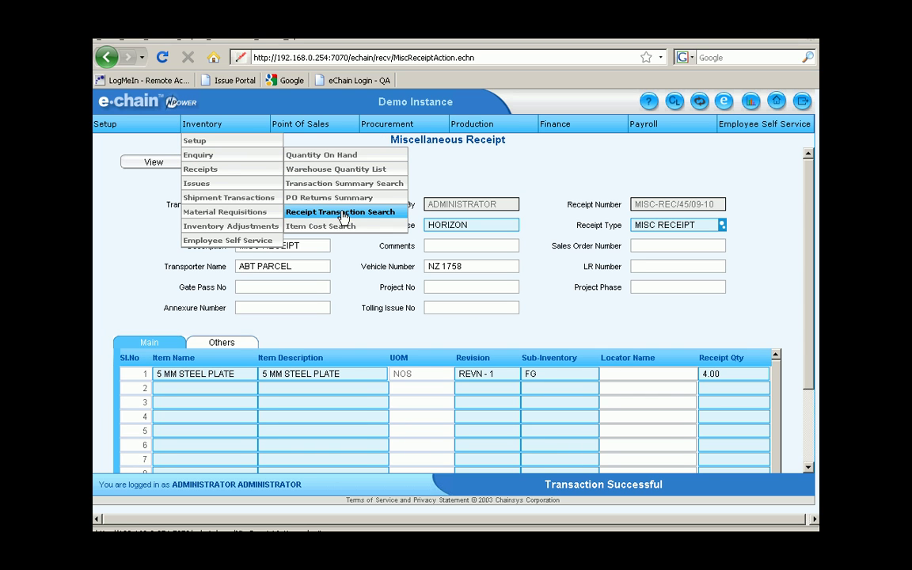
pyautogui.click(360, 156)
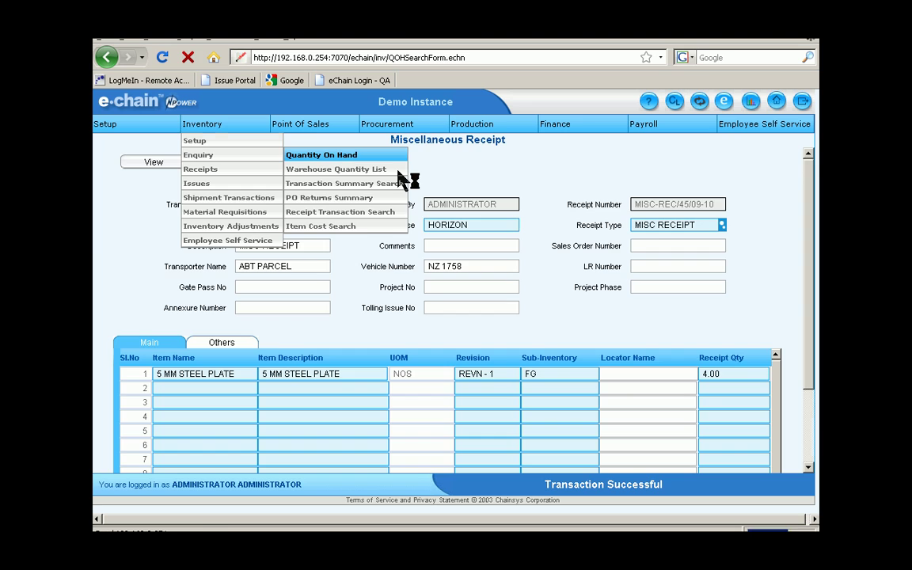
pyautogui.click(446, 253)
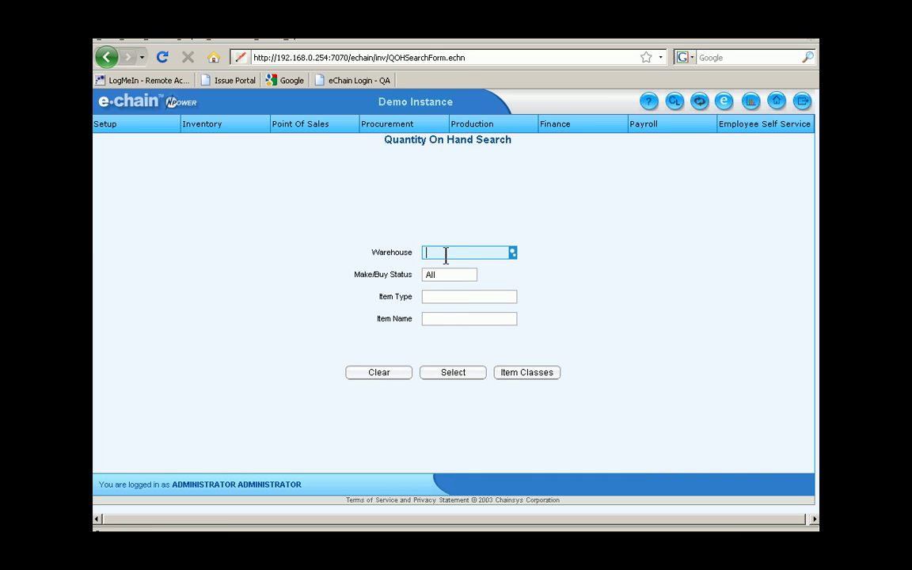
pyautogui.write('H')
pyautogui.click(448, 300)
pyautogui.click(446, 317)
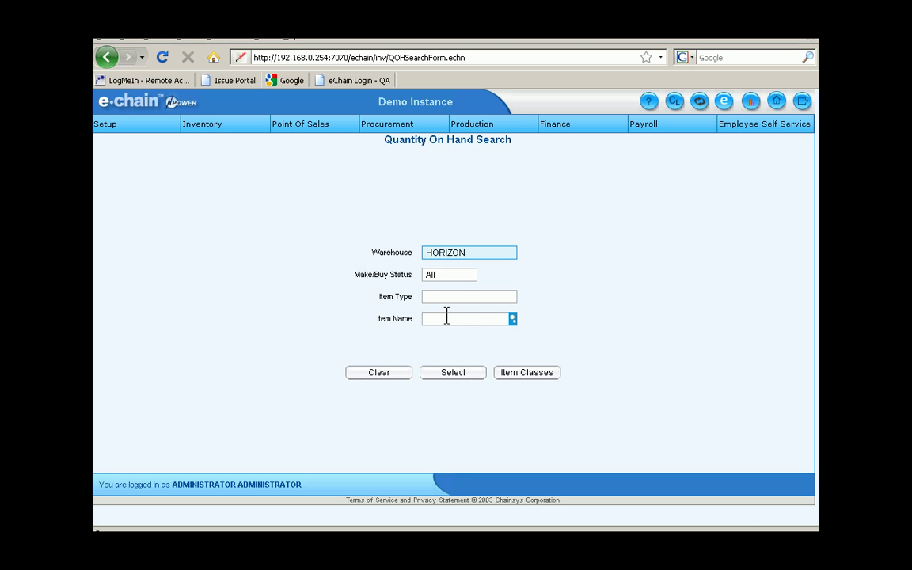
pyautogui.write('5')
pyautogui.press('Return')
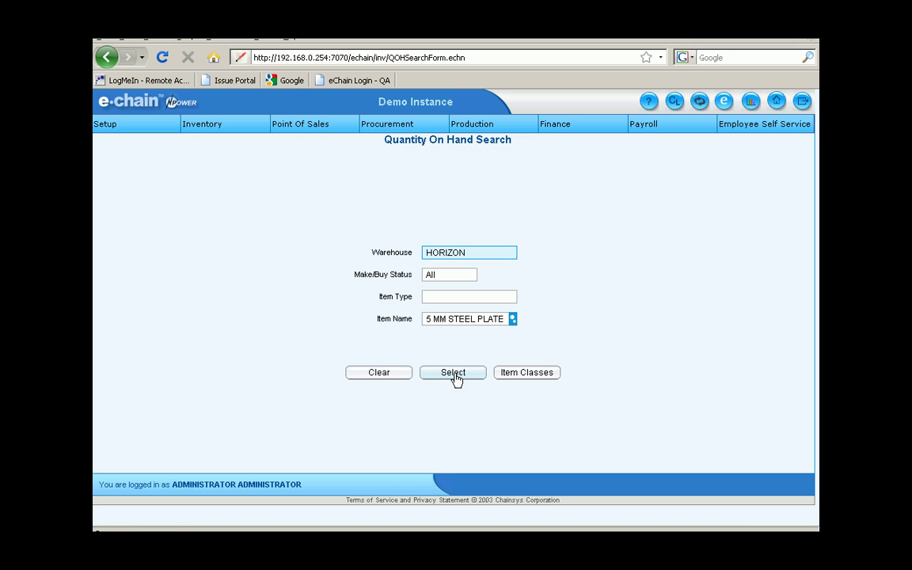
pyautogui.click(455, 376)
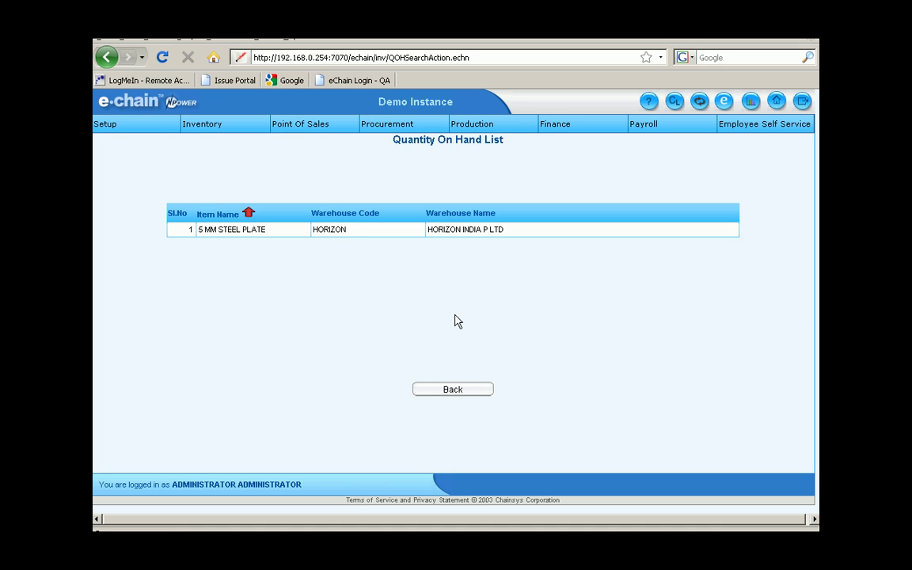
# Review the FG stock row's 9 units and its lot and serial list, then close it
pyautogui.click(477, 230)
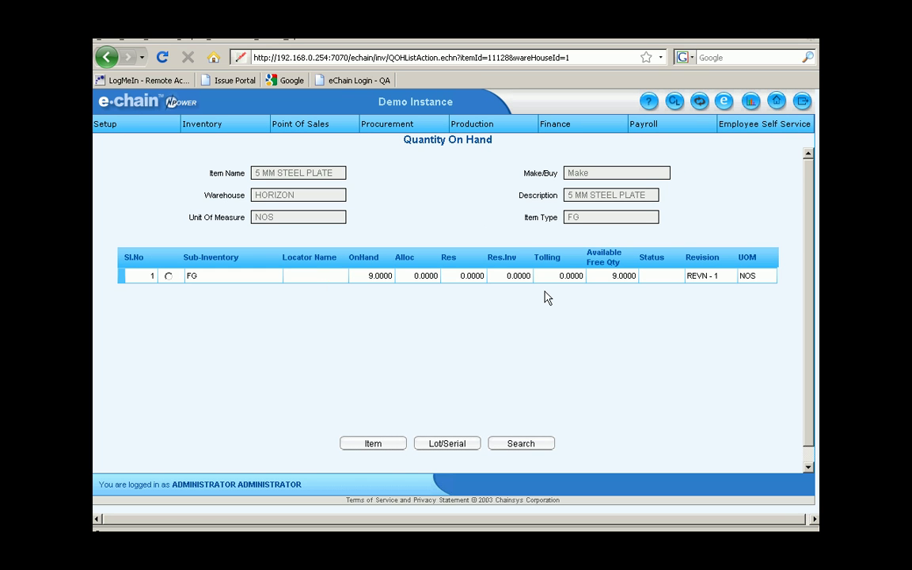
pyautogui.click(169, 276)
pyautogui.click(437, 448)
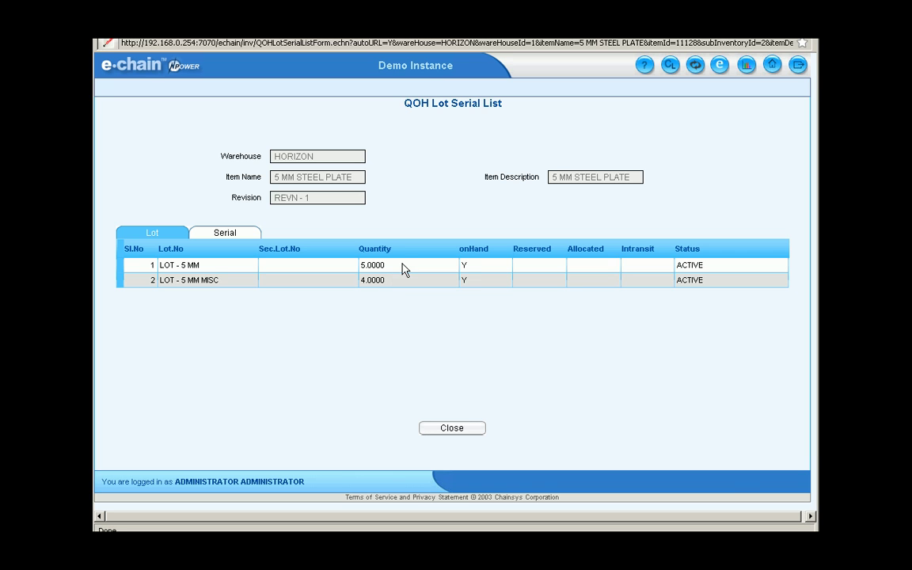
pyautogui.click(469, 430)
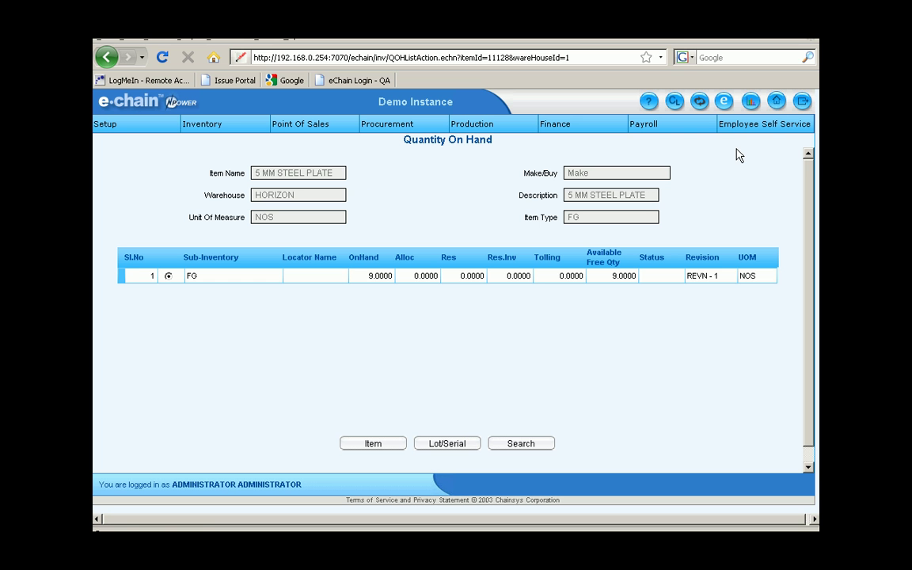
# Open the Stock Valuation Report from Report Center's inventory reports
pyautogui.click(775, 101)
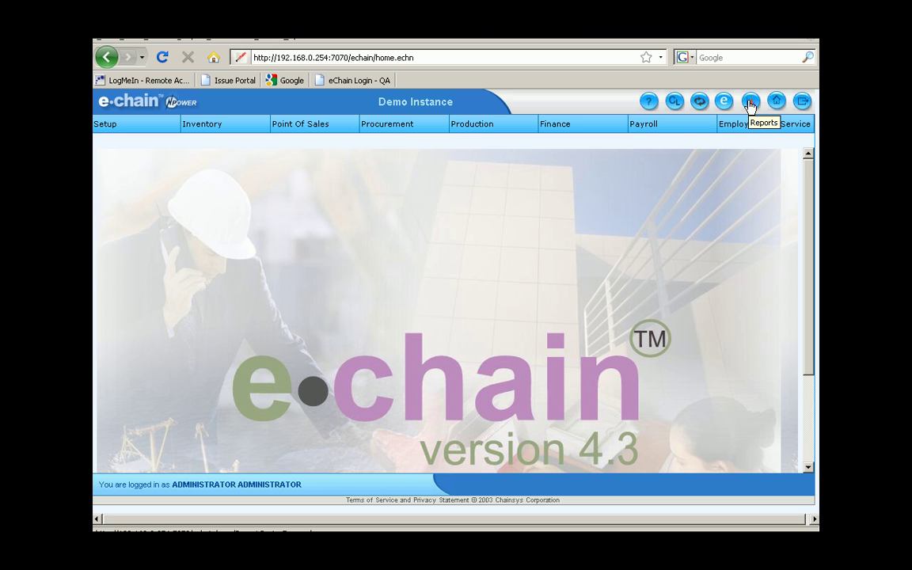
pyautogui.click(749, 103)
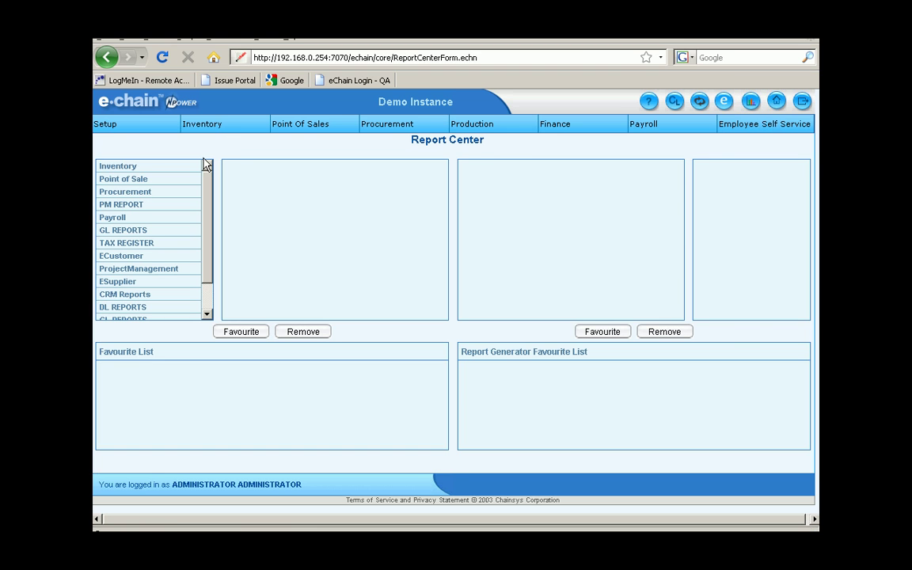
pyautogui.click(186, 167)
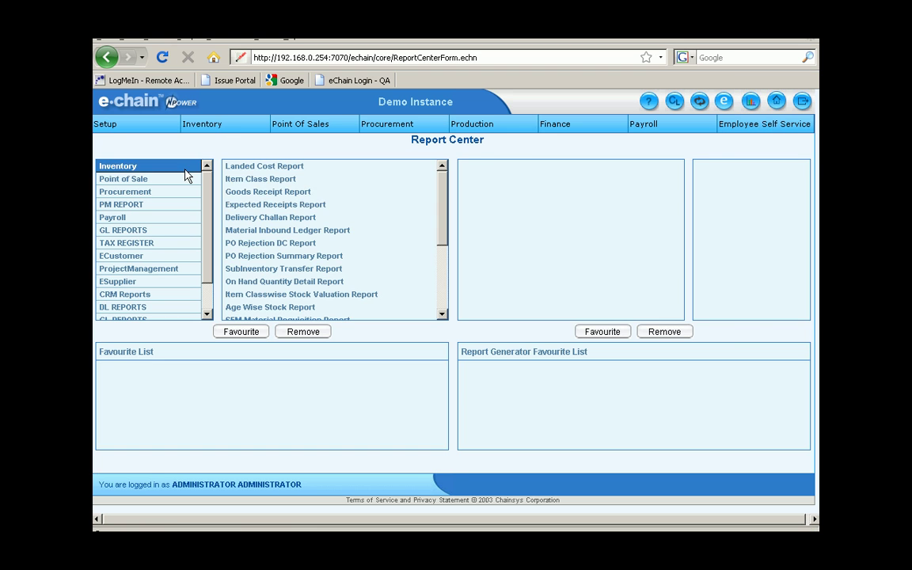
pyautogui.click(317, 193)
pyautogui.click(333, 206)
pyautogui.scroll(-3, 334, 212)
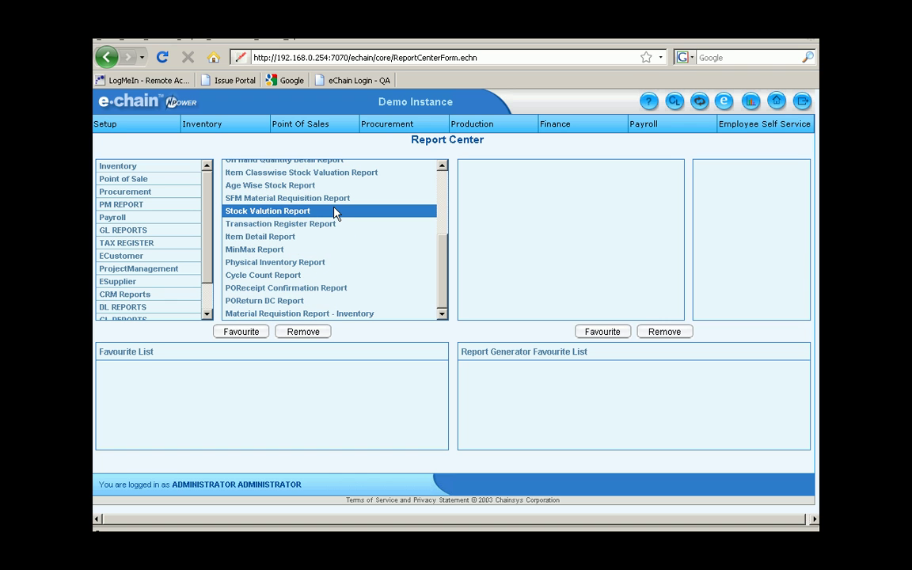
pyautogui.scroll(1, 336, 214)
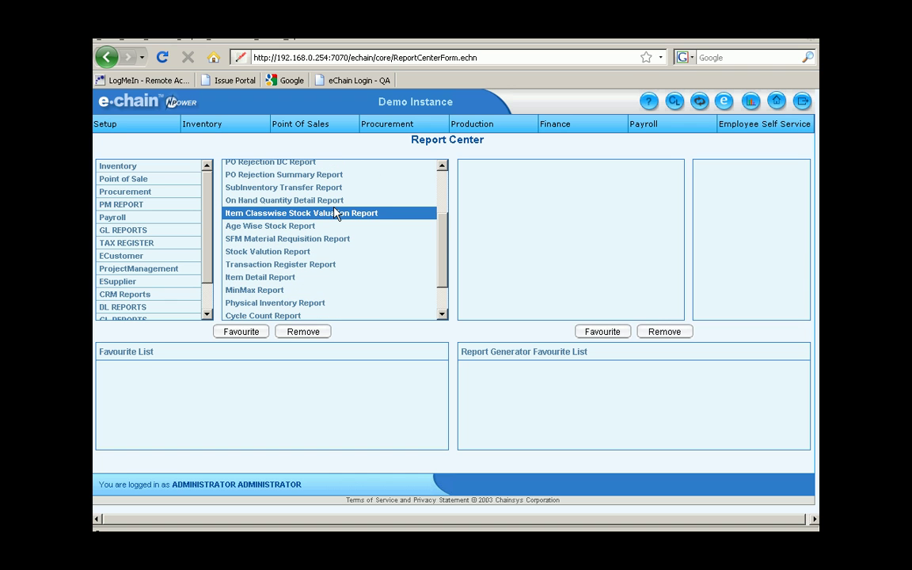
pyautogui.scroll(1, 335, 214)
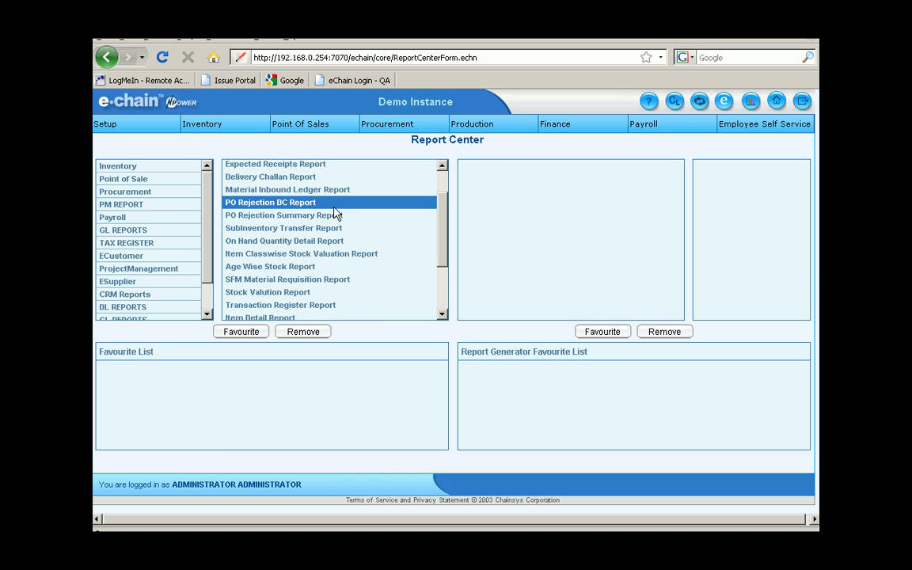
pyautogui.doubleClick(352, 299)
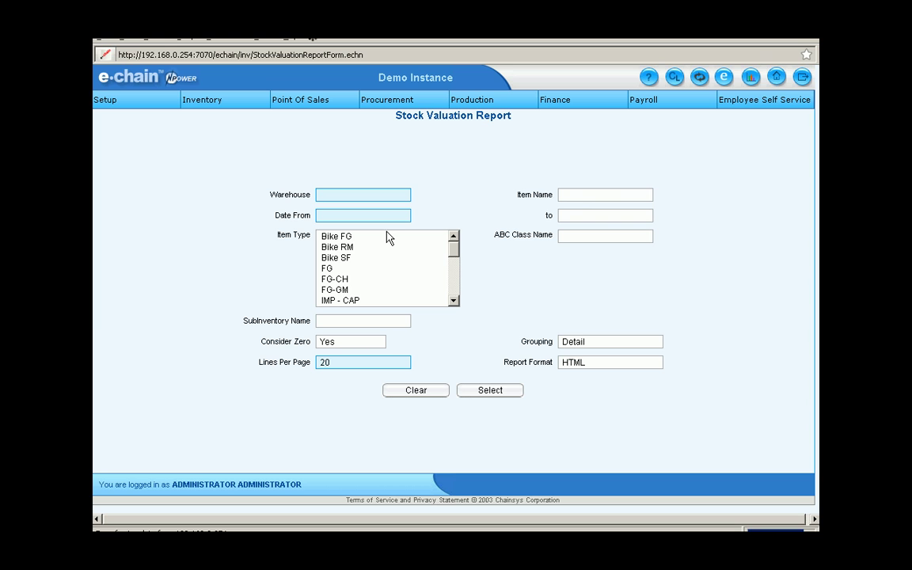
# Run it for warehouse HORIZON, item 5 MM STEEL PLATE, from 21-MAY-2009
pyautogui.click(362, 196)
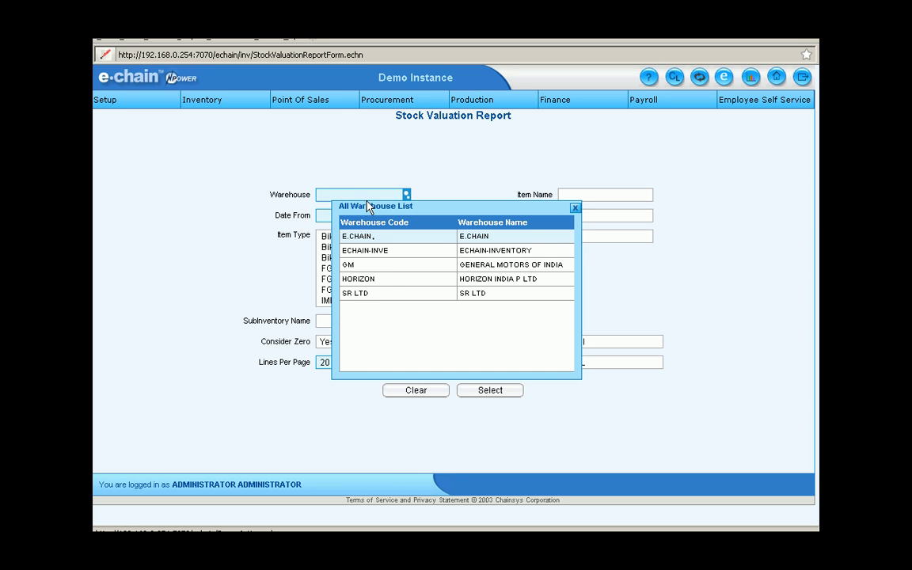
pyautogui.doubleClick(395, 280)
pyautogui.click(568, 196)
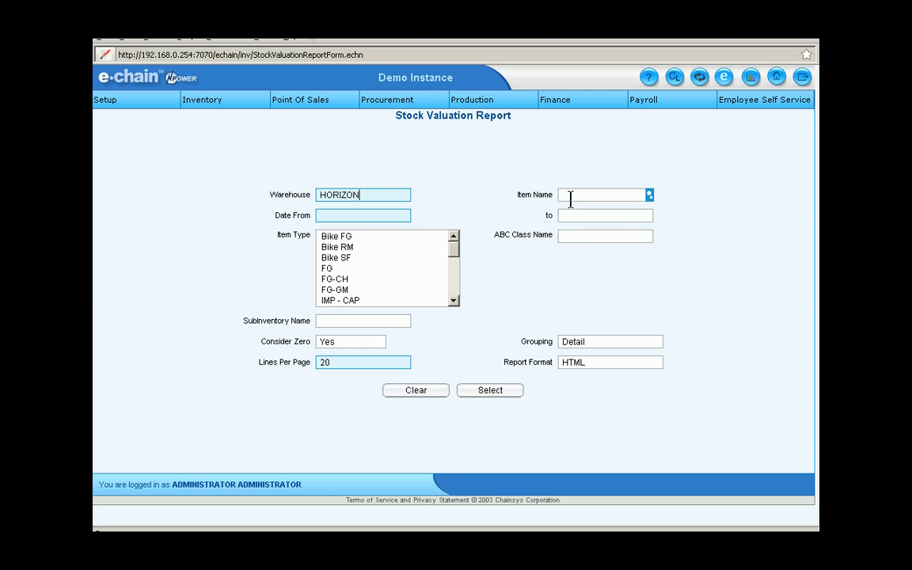
pyautogui.write('5')
pyautogui.press('Tab')
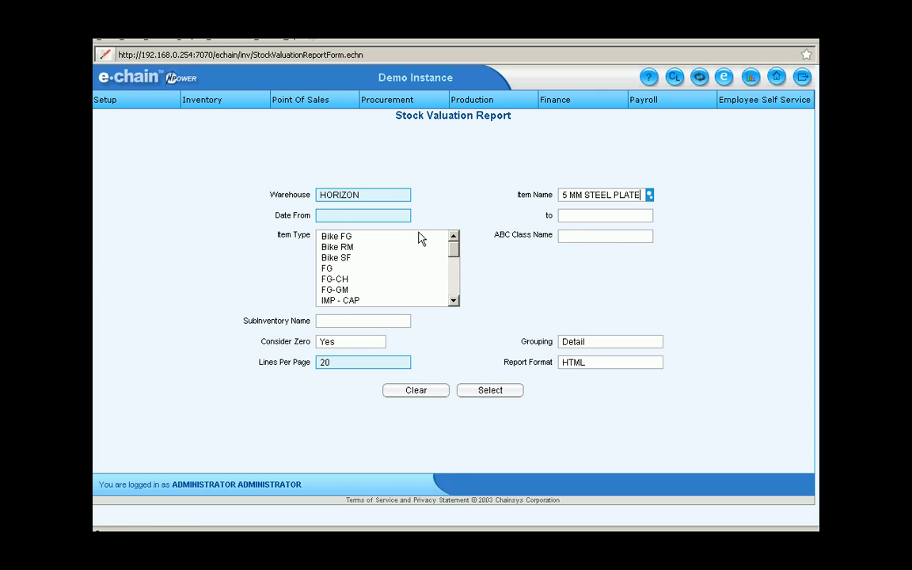
pyautogui.click(396, 215)
pyautogui.click(406, 215)
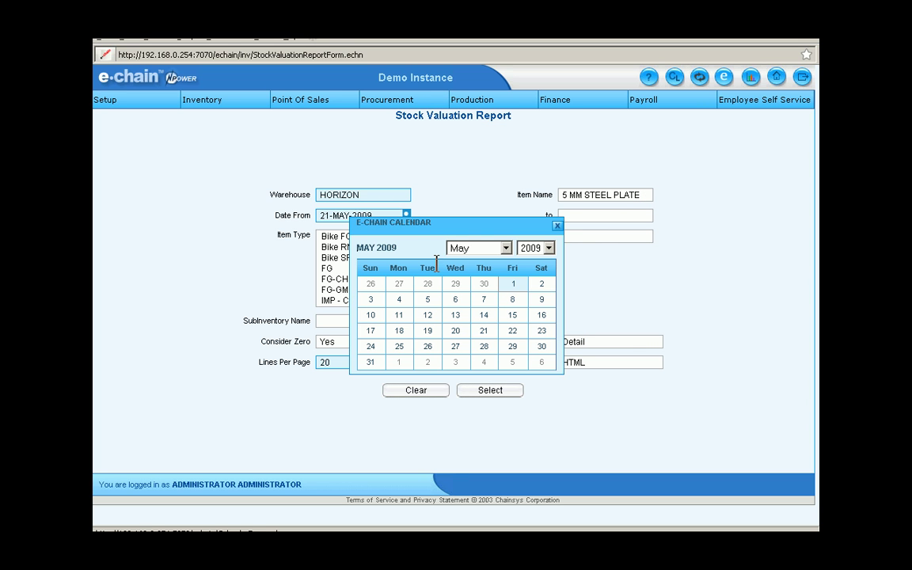
pyautogui.click(483, 331)
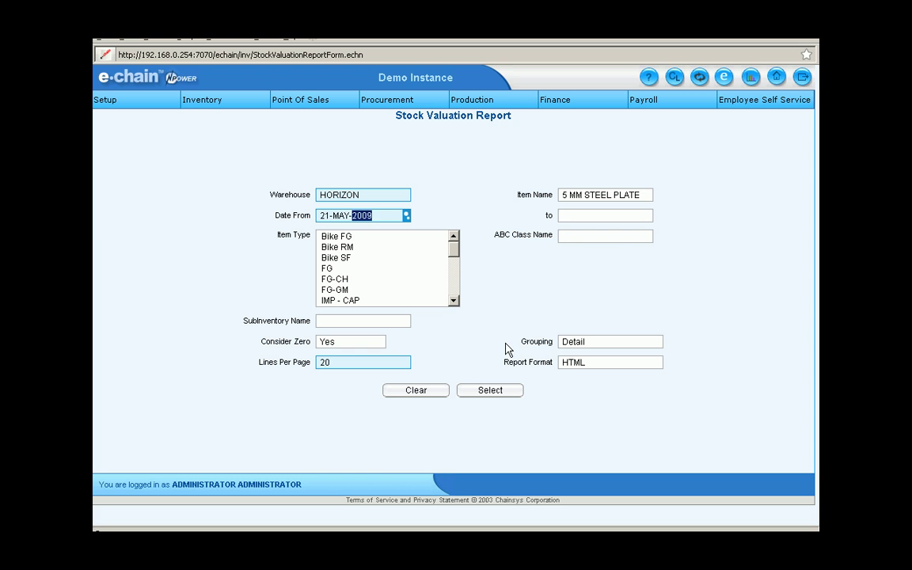
pyautogui.click(501, 392)
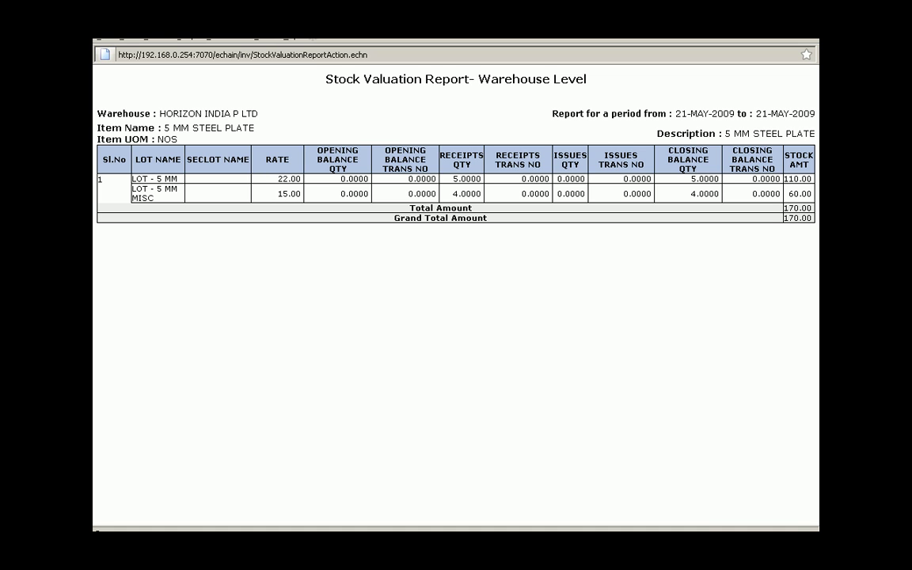
# Close the report and search FINAL item costs for 5 MM STEEL PLATE in HORIZON
pyautogui.hotkey('alt', 'F4')
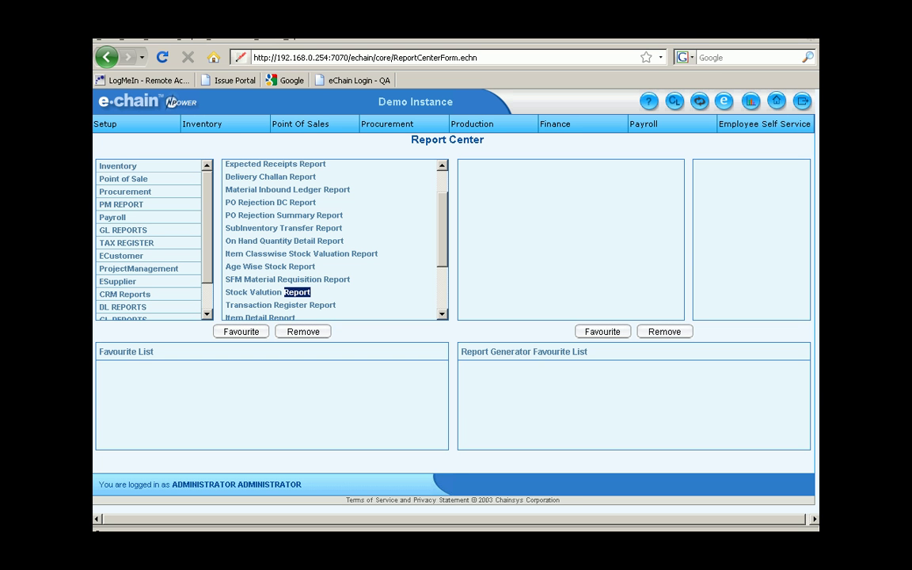
pyautogui.click(224, 125)
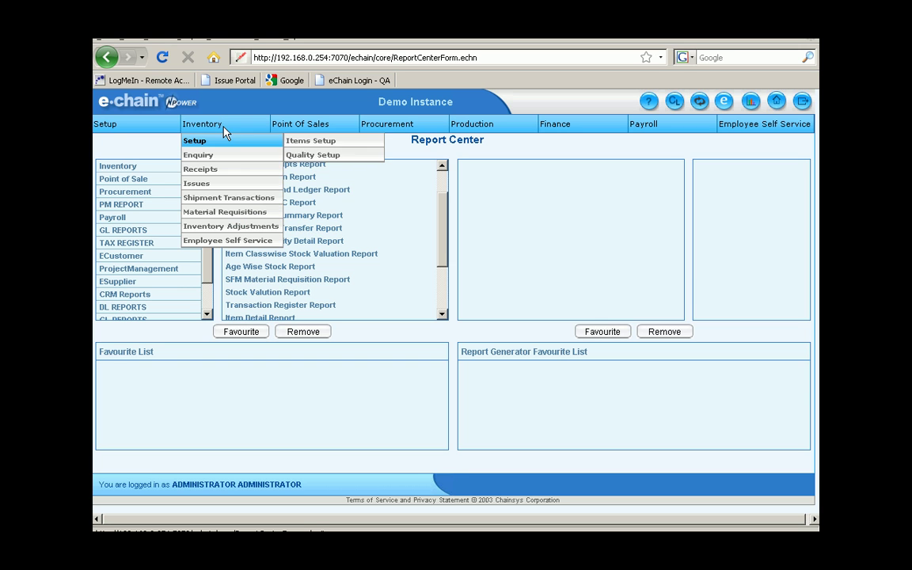
pyautogui.moveTo(241, 170)
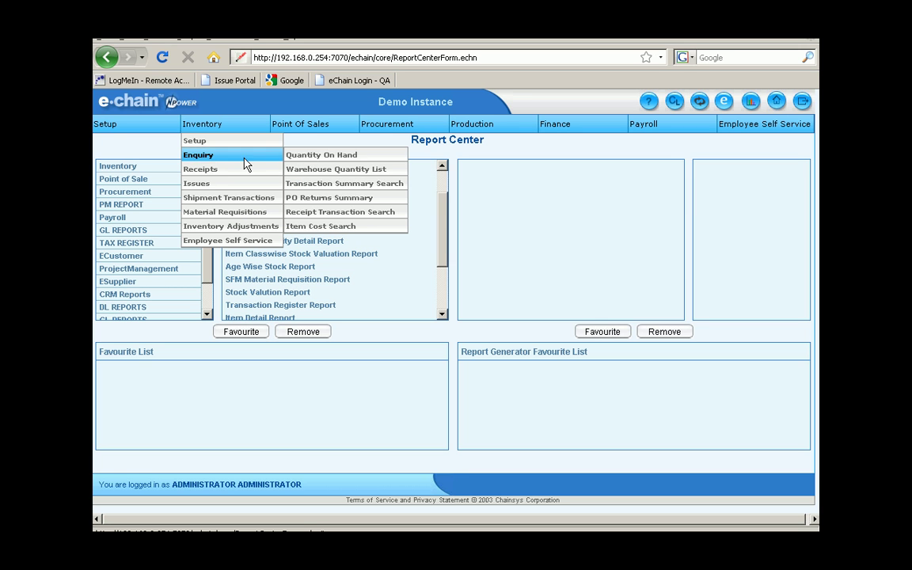
pyautogui.click(329, 226)
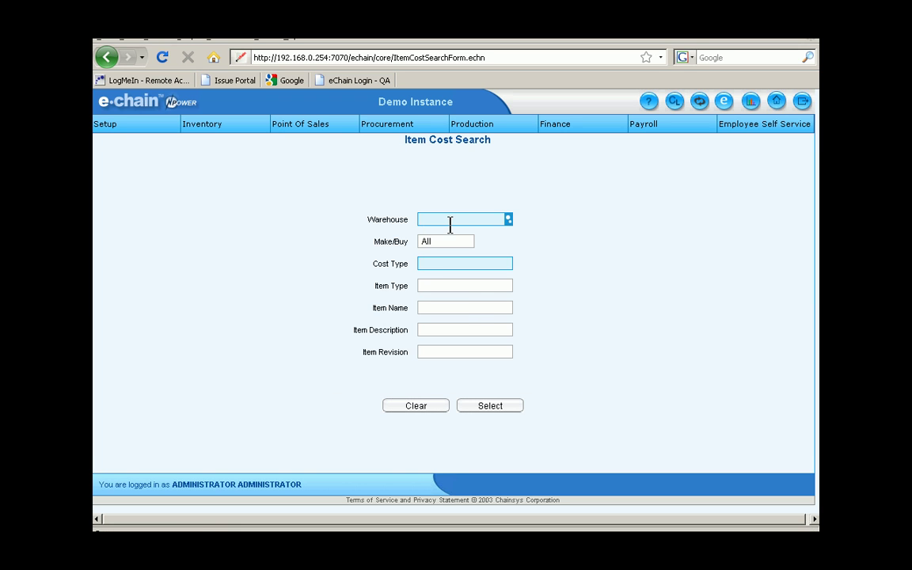
pyautogui.click(451, 221)
pyautogui.click(453, 291)
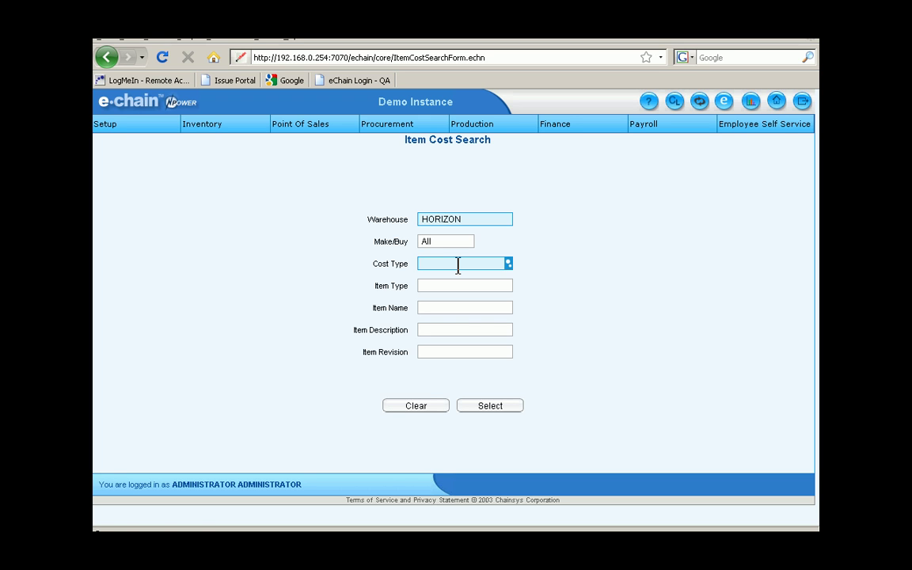
pyautogui.click(457, 264)
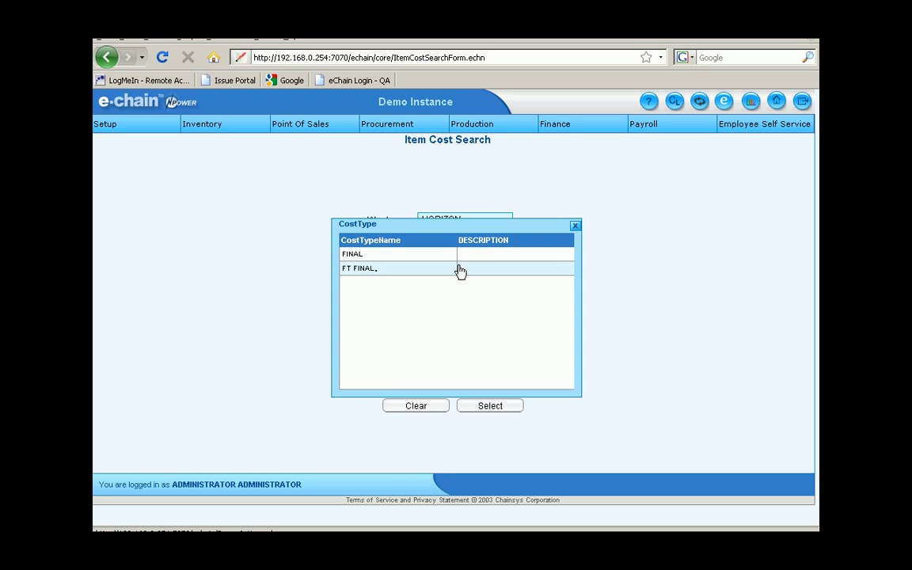
pyautogui.click(460, 256)
pyautogui.click(455, 305)
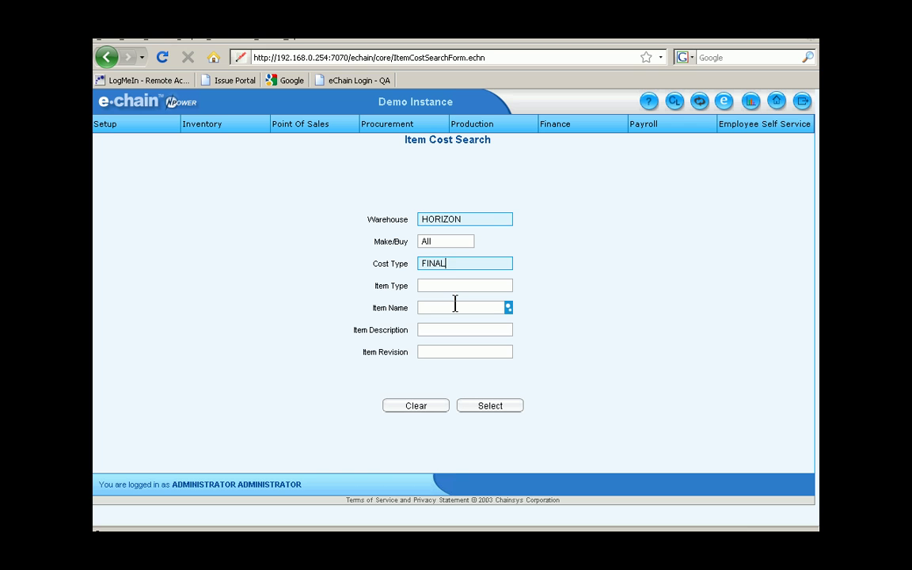
pyautogui.write('5 MM STEEL PLATE')
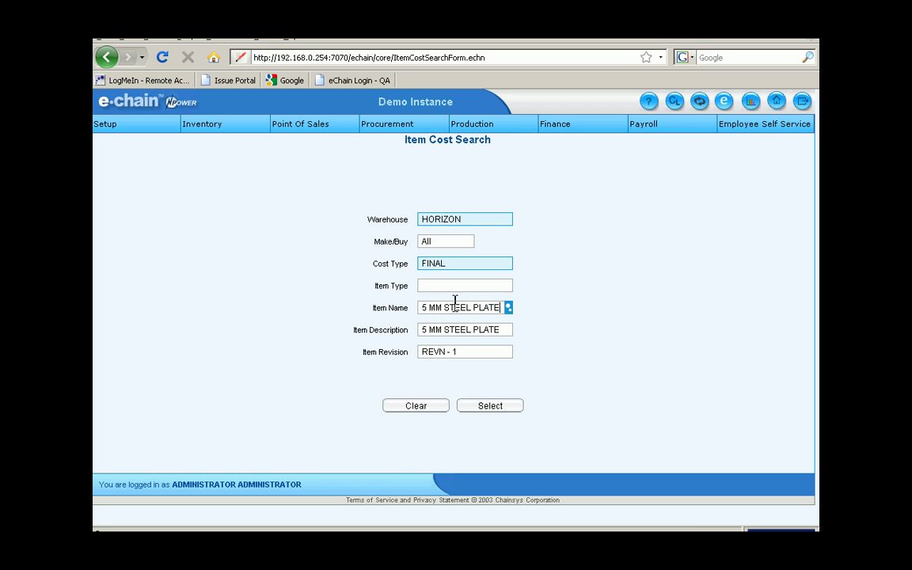
pyautogui.click(477, 406)
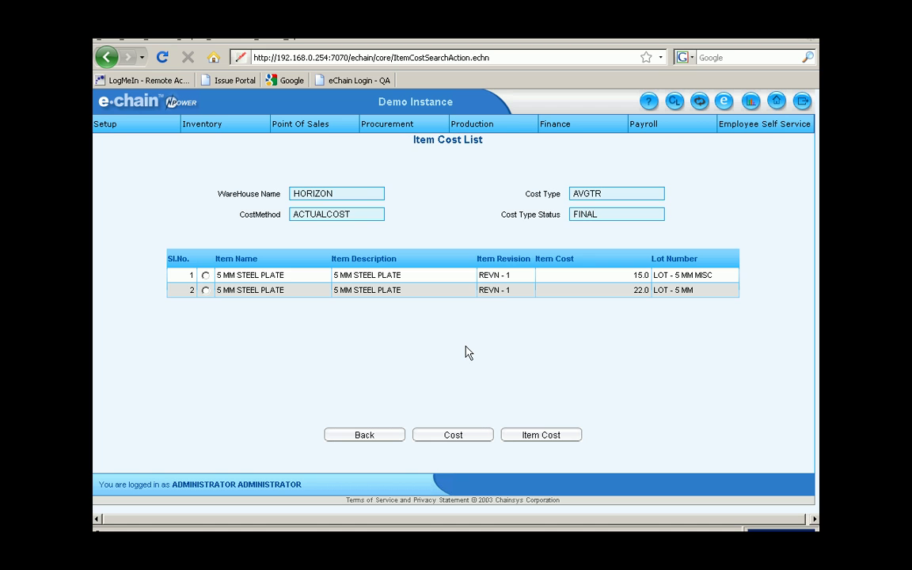
# Expand the cost breakdowns of the 15.0 and 22.0 lots, then collapse them
pyautogui.click(205, 291)
pyautogui.click(205, 275)
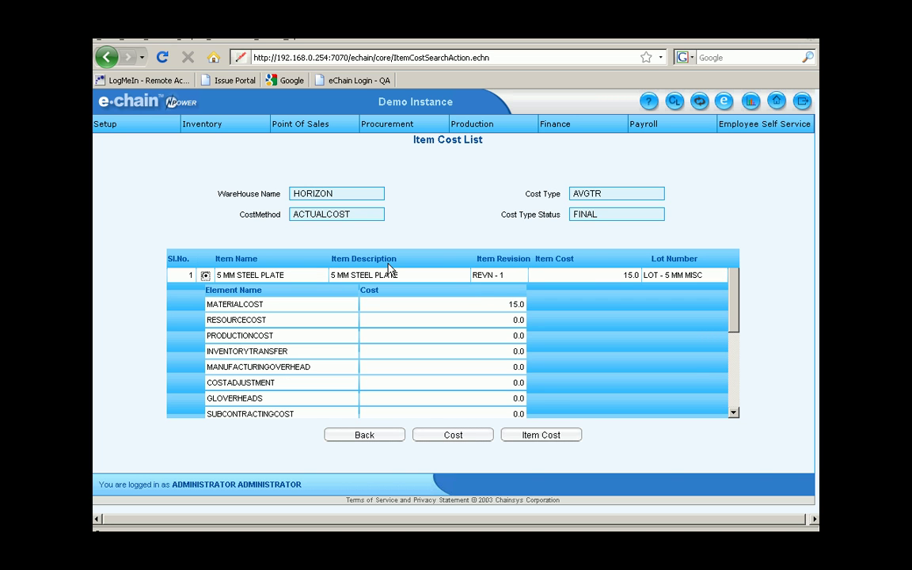
pyautogui.doubleClick(326, 215)
pyautogui.click(310, 228)
pyautogui.click(559, 316)
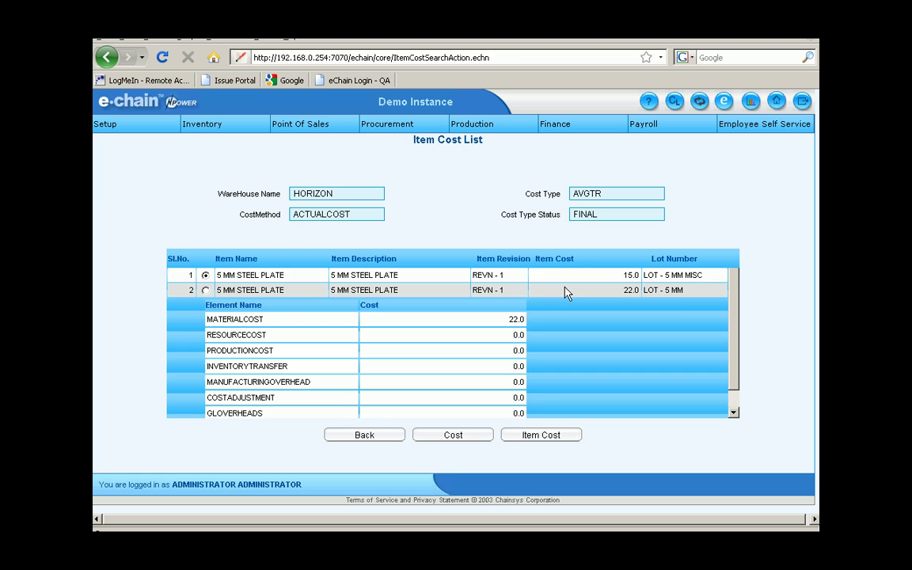
pyautogui.click(567, 298)
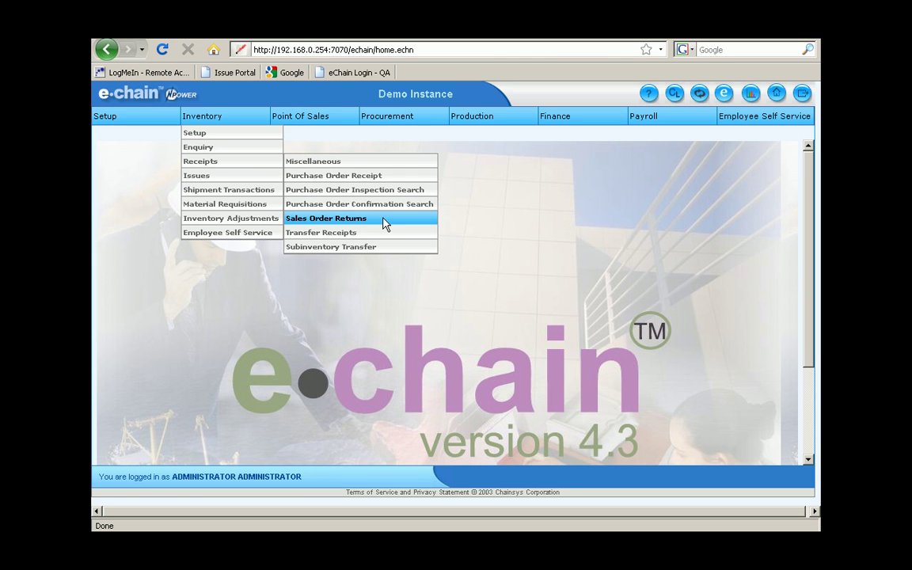
# Search Sales Order Returns for customer AREVA TRADERS and item 10 MM STEEL PLATE
pyautogui.click(384, 218)
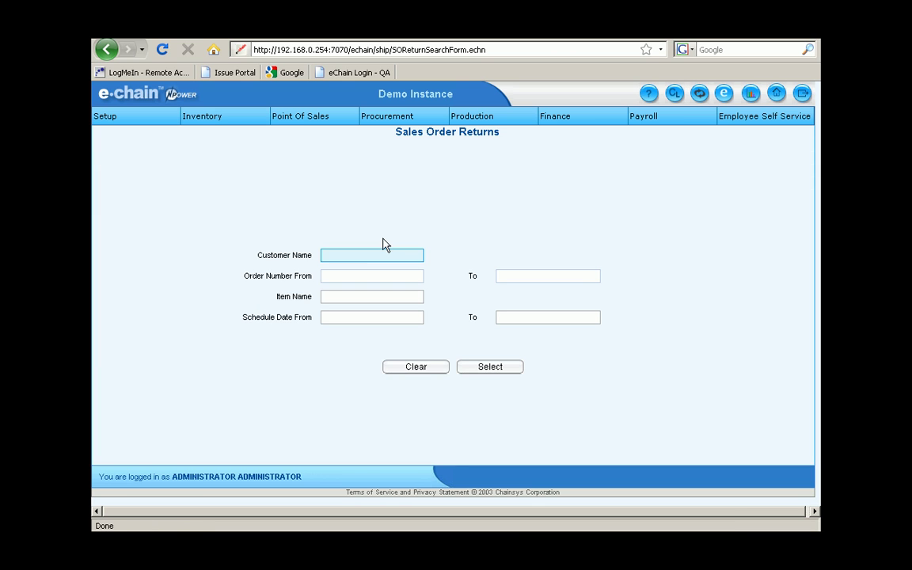
pyautogui.click(380, 255)
pyautogui.doubleClick(380, 257)
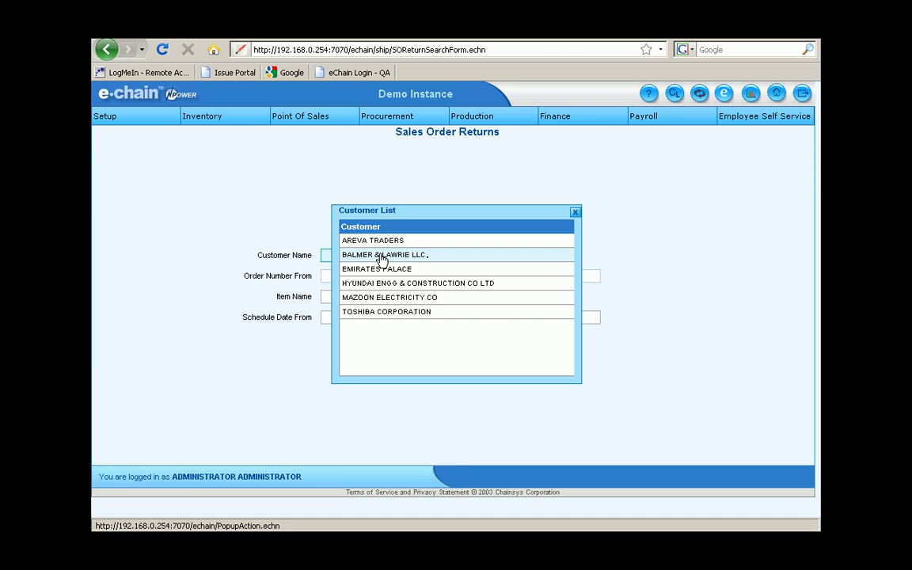
pyautogui.doubleClick(391, 241)
pyautogui.click(371, 298)
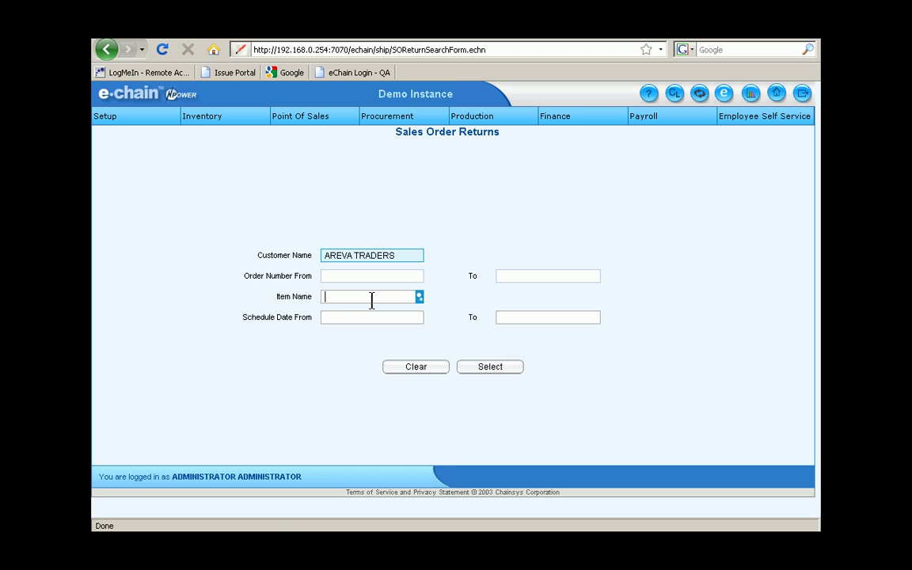
pyautogui.write('10')
pyautogui.doubleClick(372, 299)
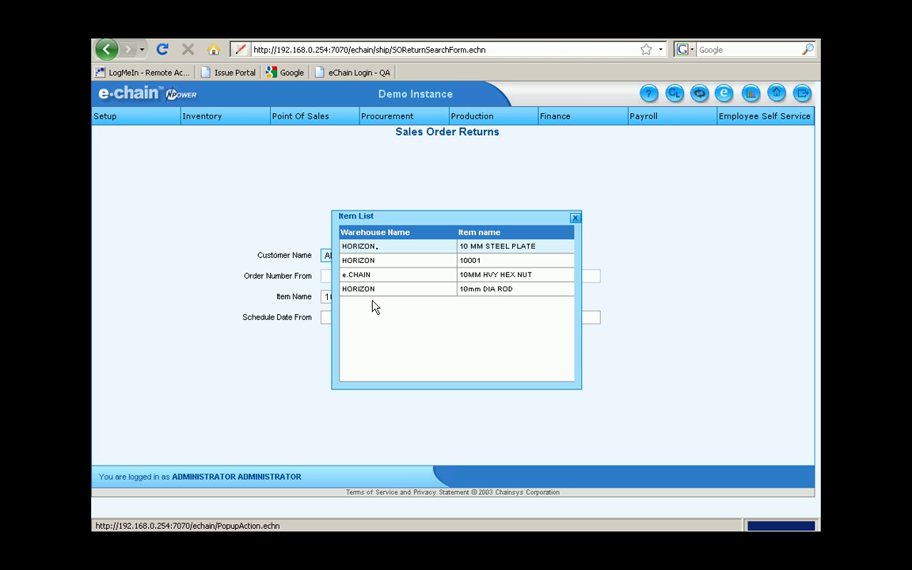
pyautogui.doubleClick(445, 252)
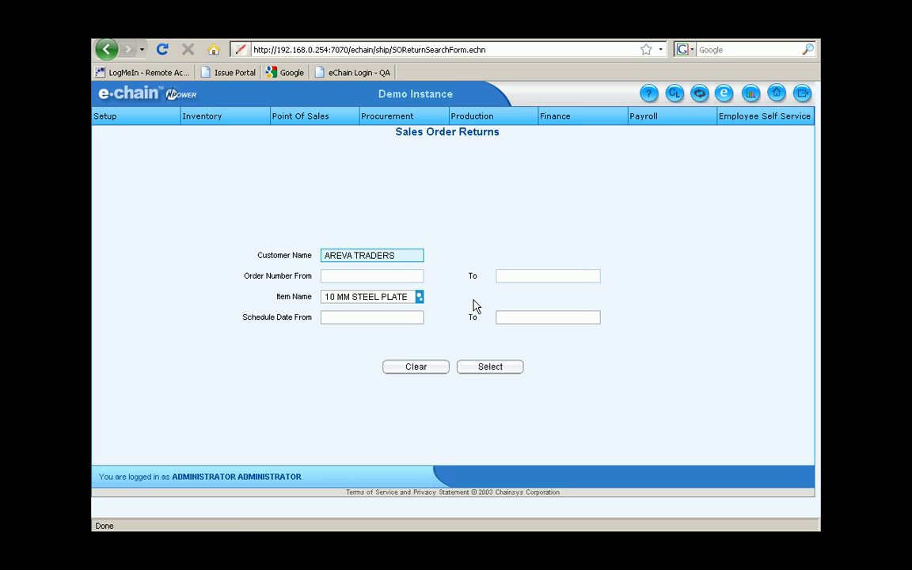
# List the shipped orders, mark the second one, and receive it as a return
pyautogui.click(488, 369)
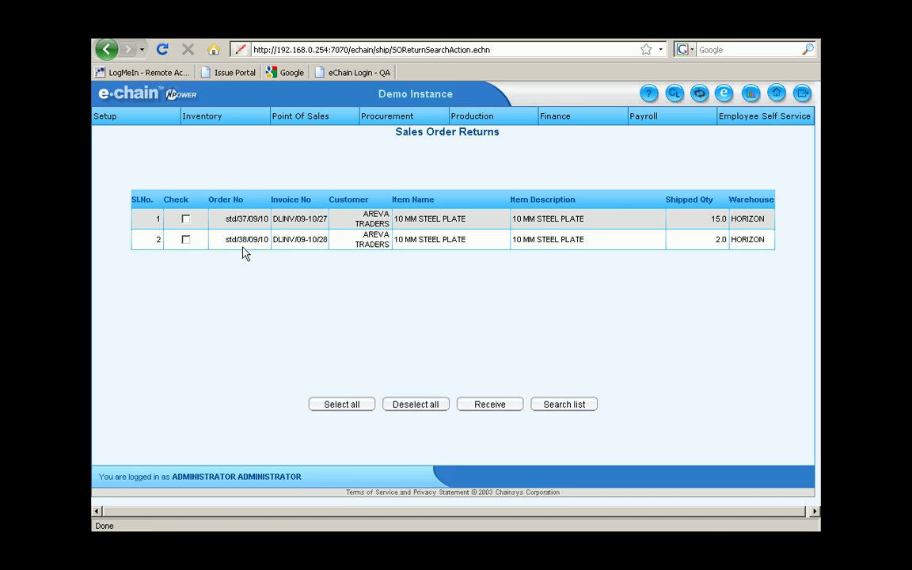
pyautogui.click(186, 241)
pyautogui.click(505, 407)
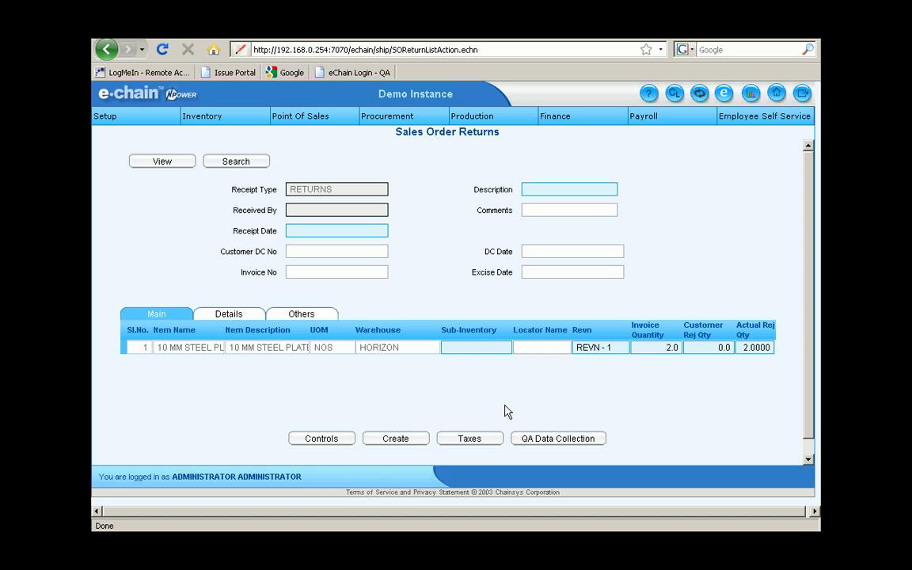
# Set the return description to 'SO RETURNS FOR 10' and the receipt date to 21-MAY-2009
pyautogui.click(525, 191)
pyautogui.click(530, 190)
pyautogui.write('SO R')
pyautogui.press('Down')
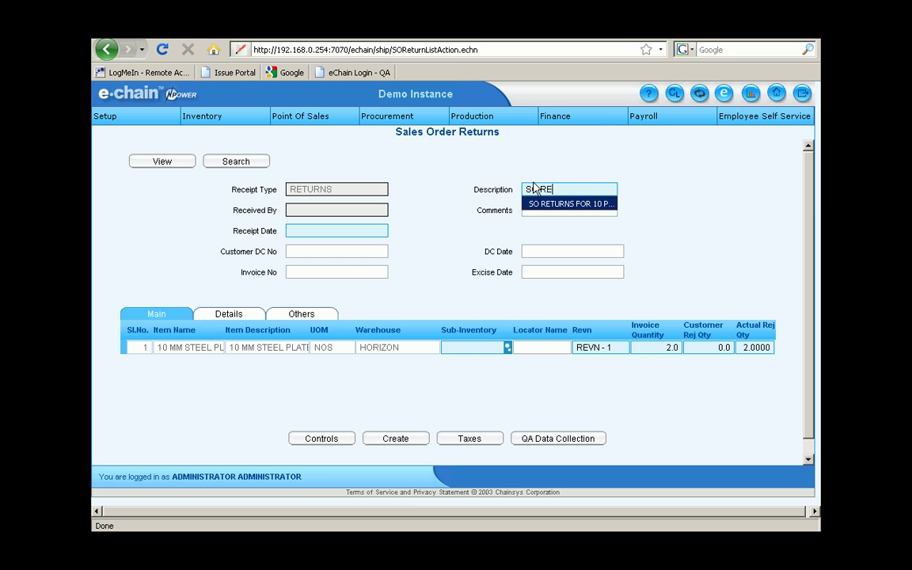
pyautogui.press('Return')
pyautogui.click(323, 230)
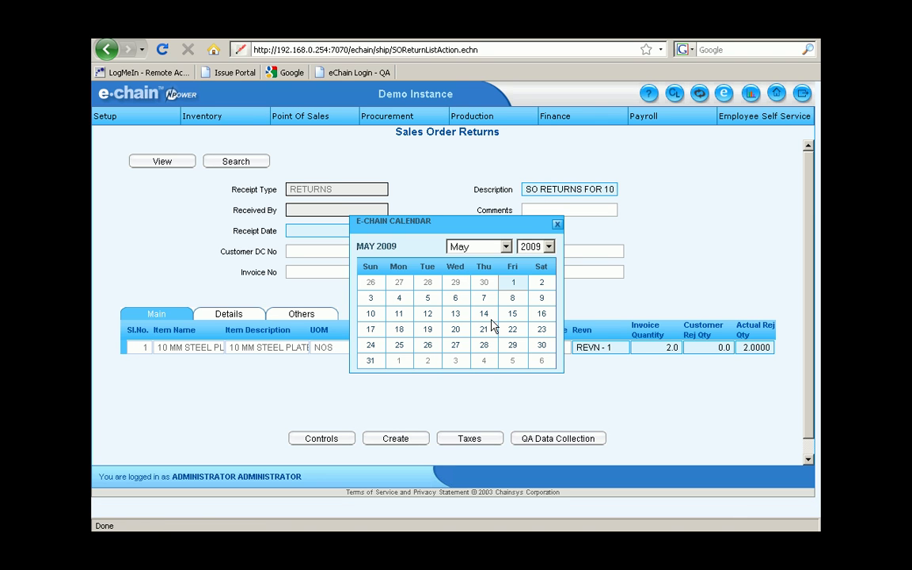
pyautogui.click(483, 330)
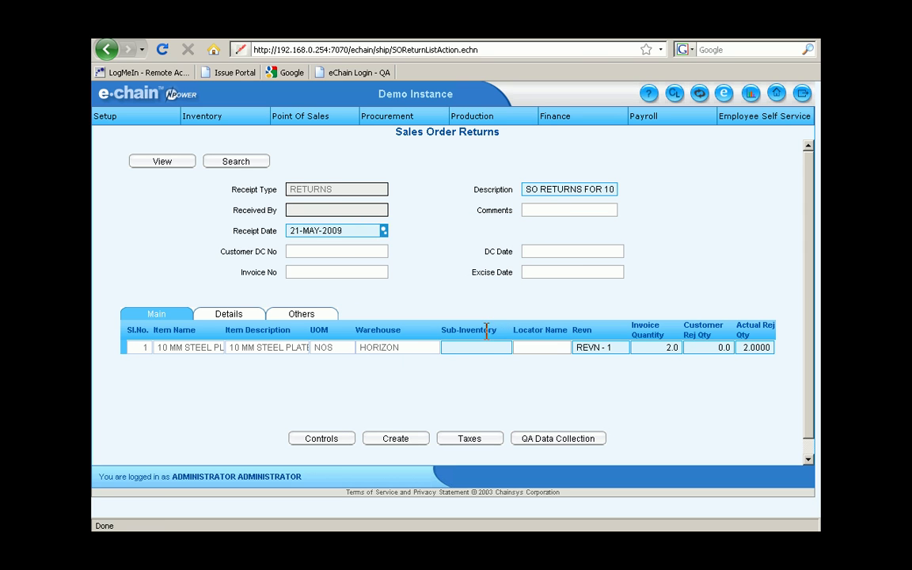
# Put the line into sub-inventory FG with customer and actual rejected quantities of 1
pyautogui.click(486, 348)
pyautogui.click(507, 349)
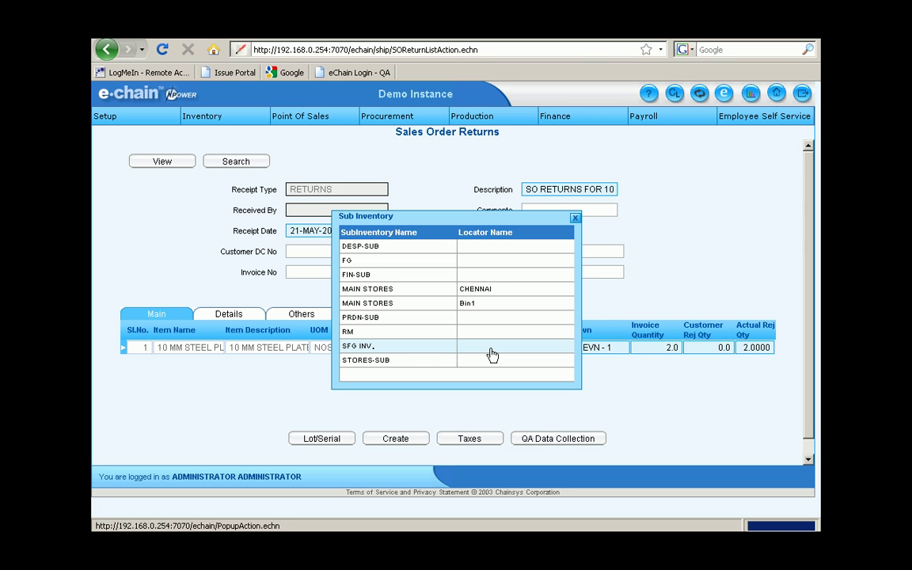
pyautogui.click(487, 262)
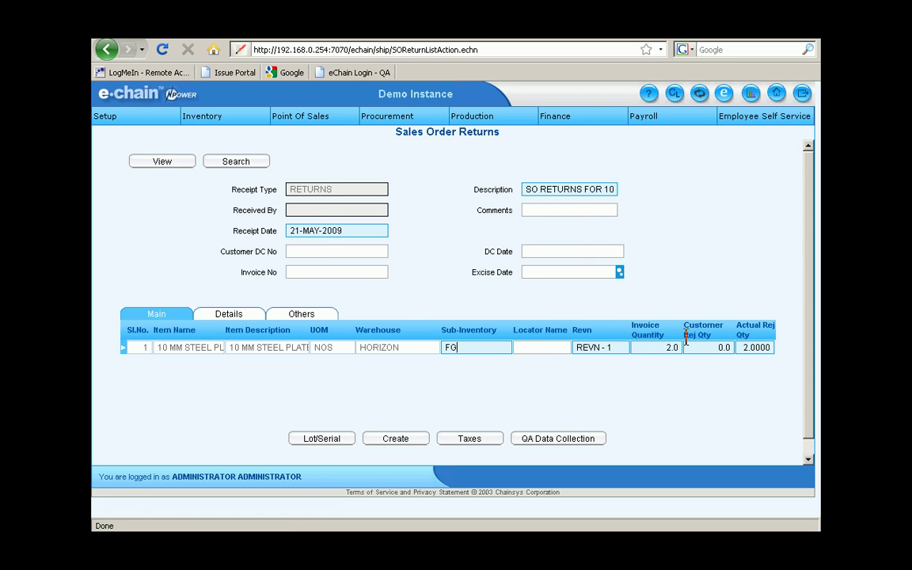
pyautogui.doubleClick(721, 348)
pyautogui.write('1')
pyautogui.click(742, 348)
pyautogui.doubleClick(742, 348)
pyautogui.write('1')
pyautogui.click(745, 382)
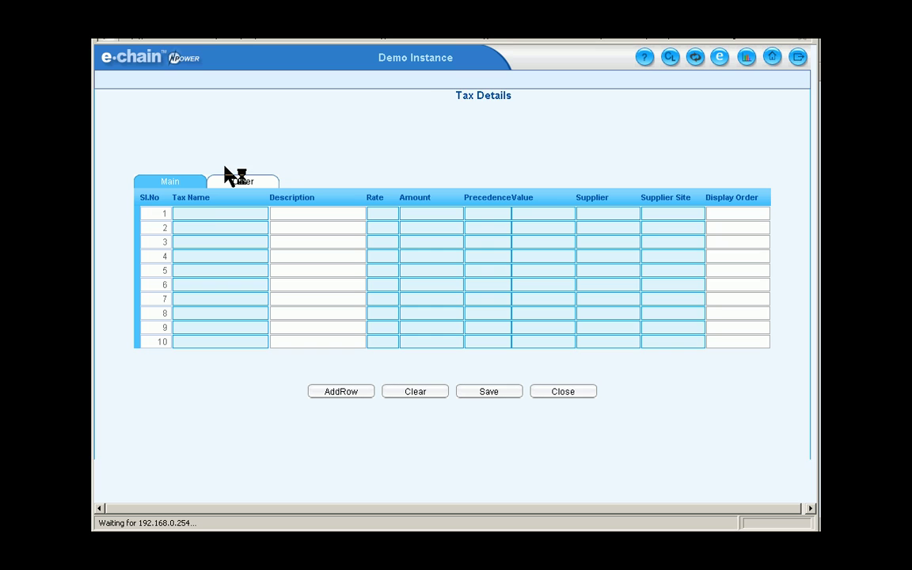
# Enter a POS FREIGHT tax line with precedence 1 and value 15, then attempt to save
pyautogui.click(209, 214)
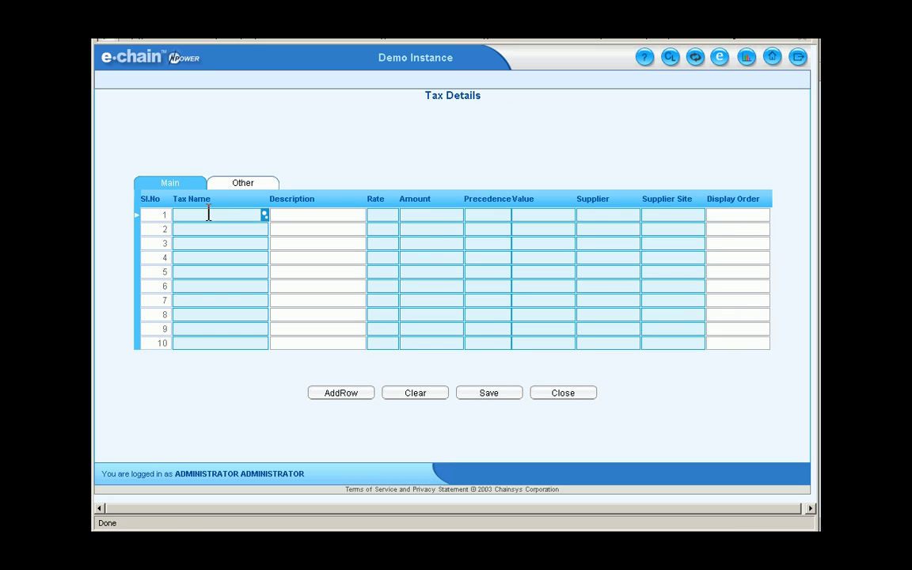
pyautogui.write('%%')
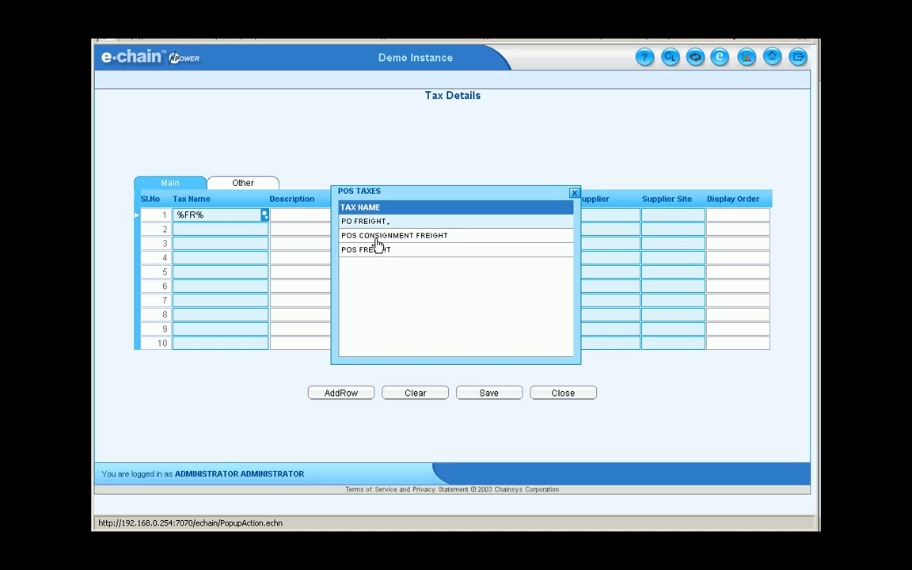
pyautogui.doubleClick(378, 250)
pyautogui.click(491, 215)
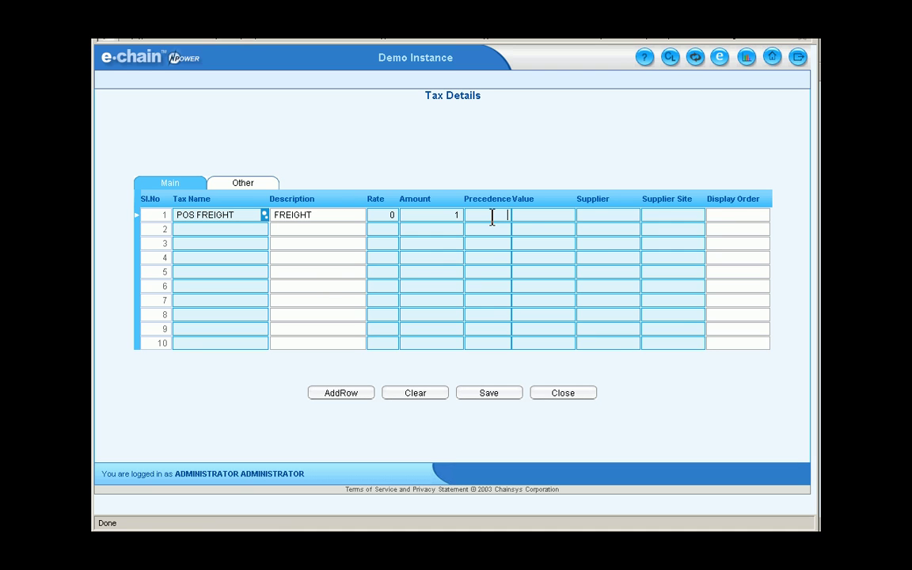
pyautogui.write('1')
pyautogui.click(535, 215)
pyautogui.write('1')
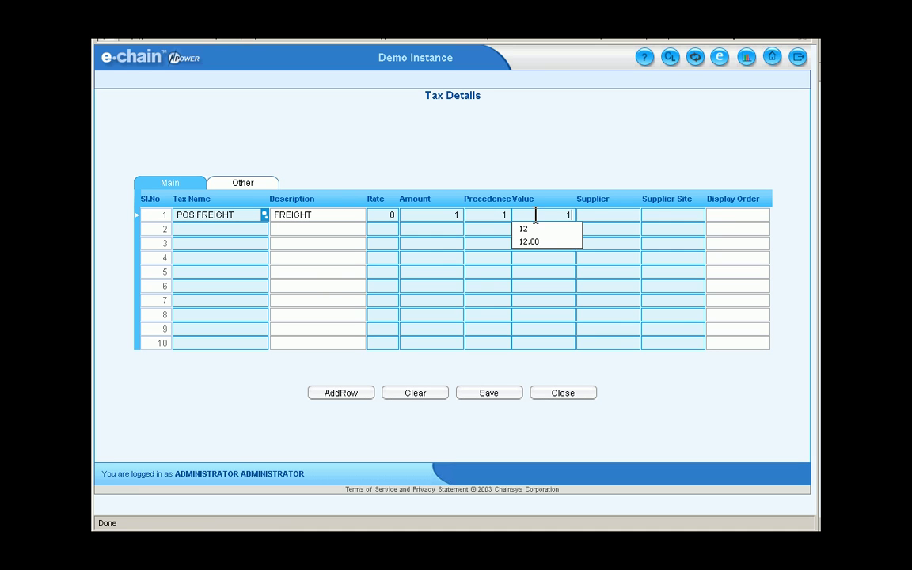
pyautogui.write('5')
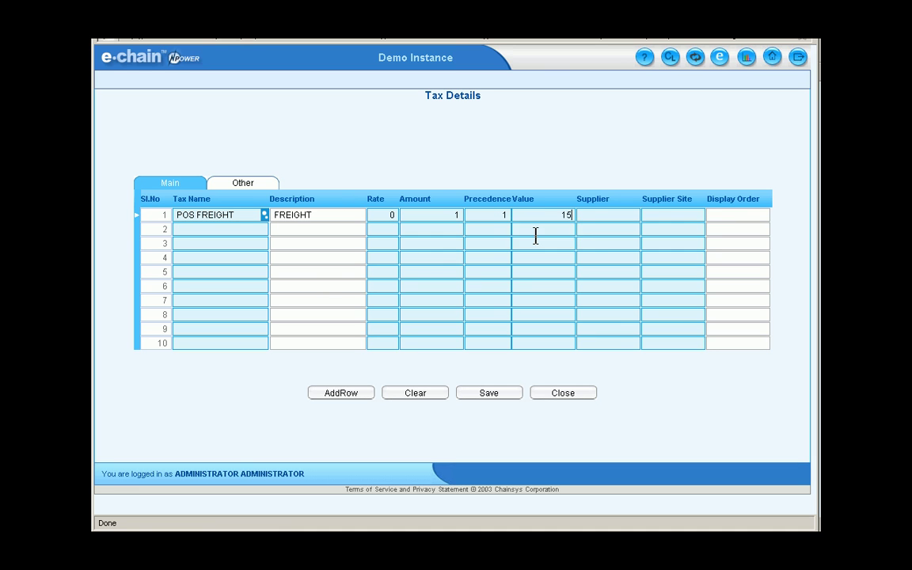
pyautogui.click(511, 393)
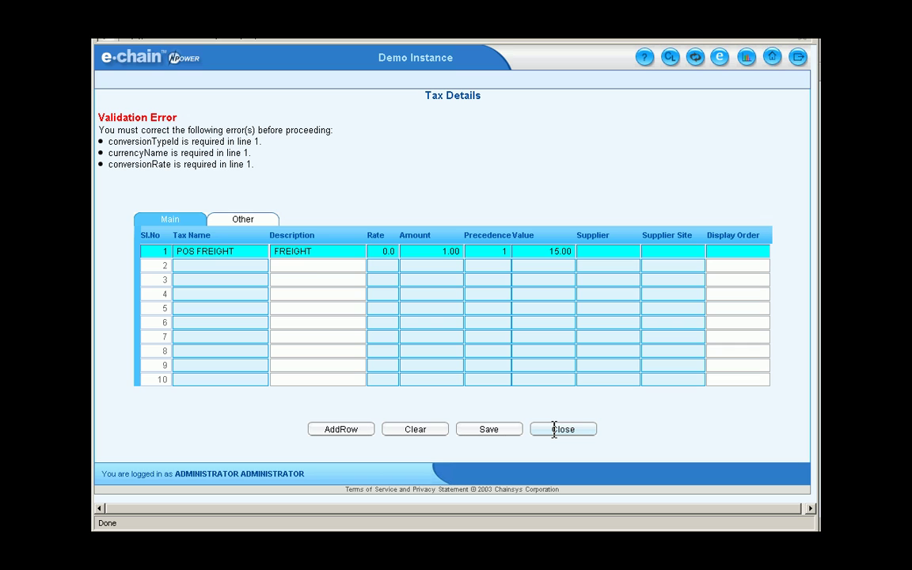
# Set the freight tax currency to INR with USER conversion at rate 1.0, save, and close Tax Details
pyautogui.click(238, 222)
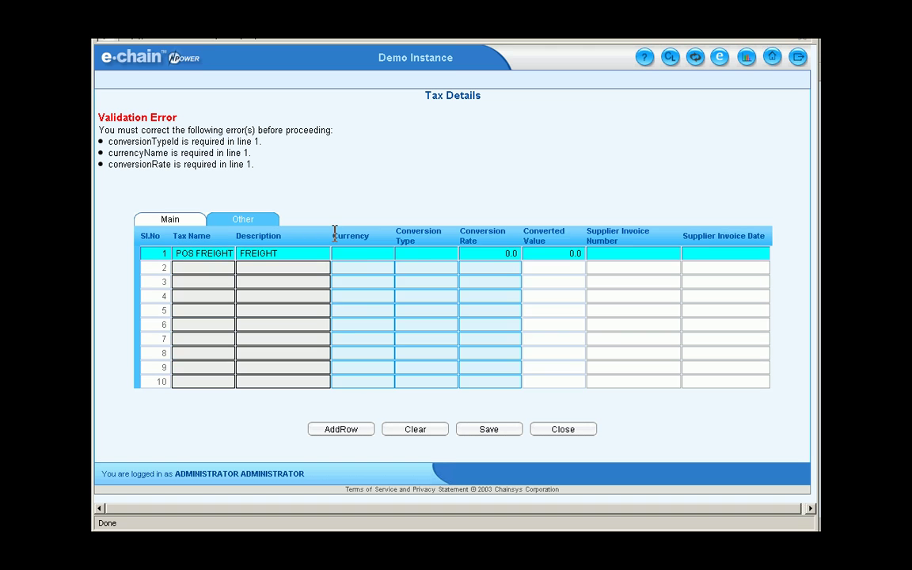
pyautogui.click(363, 254)
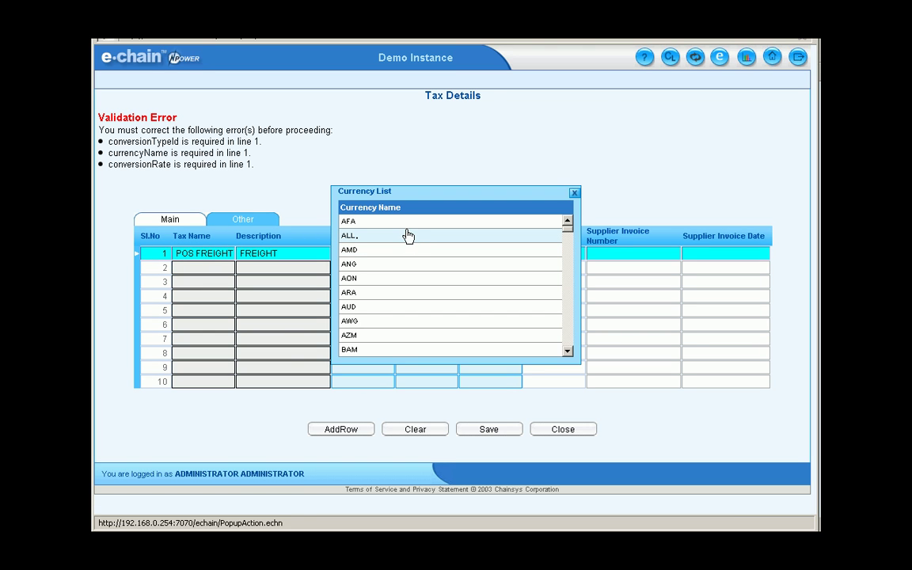
pyautogui.click(407, 236)
pyautogui.write('INR')
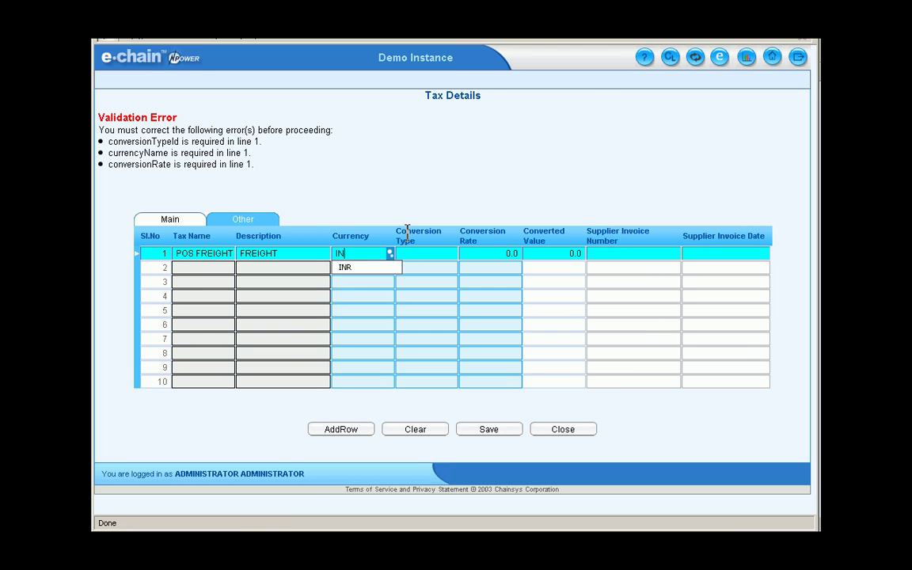
pyautogui.press('Tab')
pyautogui.press('Tab')
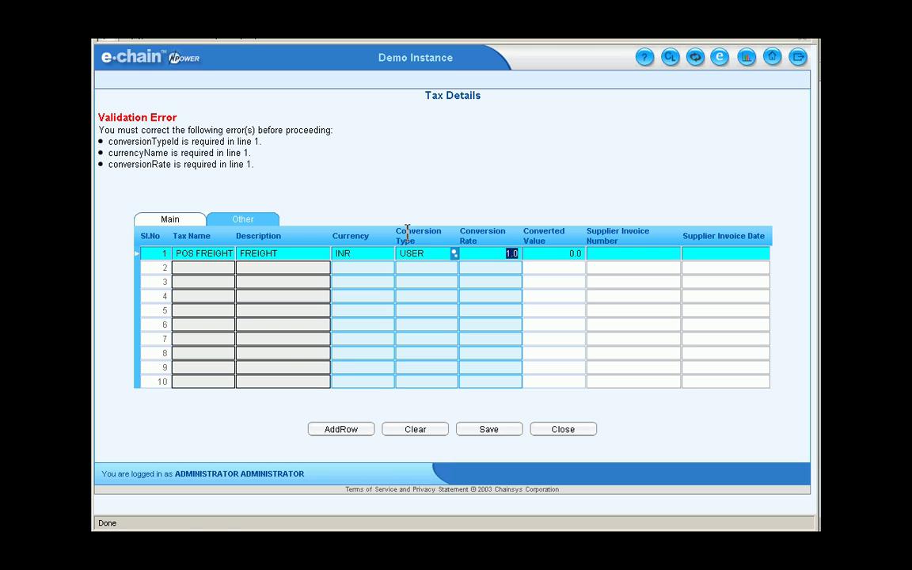
pyautogui.click(491, 431)
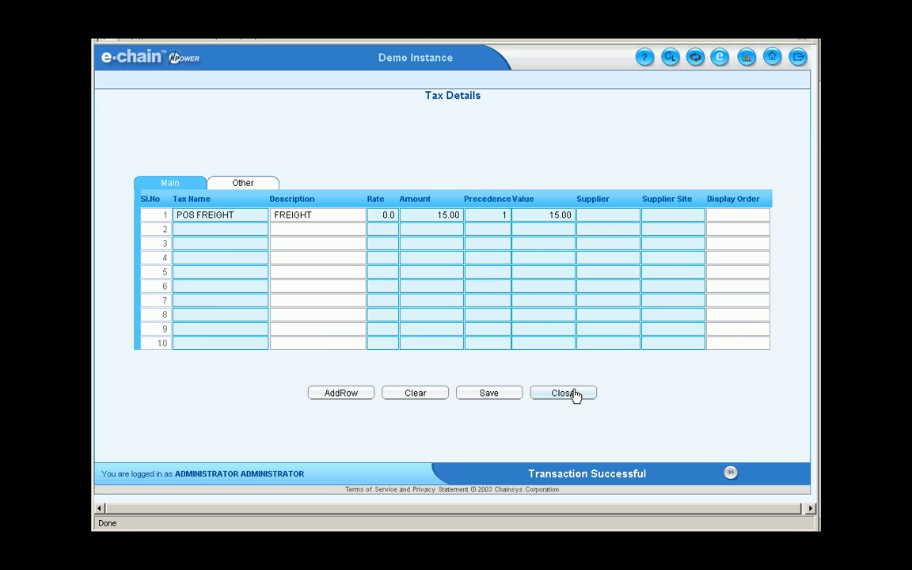
pyautogui.click(573, 392)
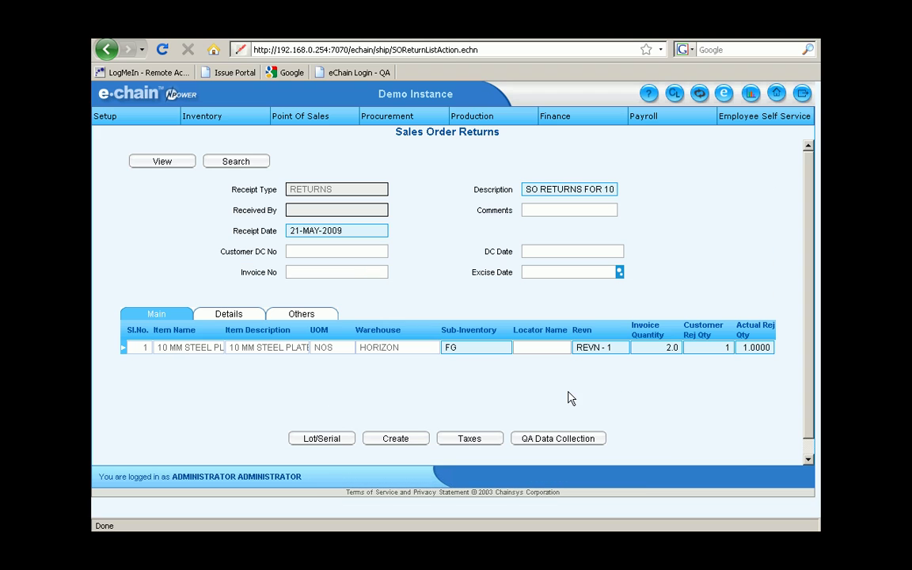
# Enter lot SO RET LOT with quantity 1 and serial range 15000 to 15000 for the plate
pyautogui.click(342, 441)
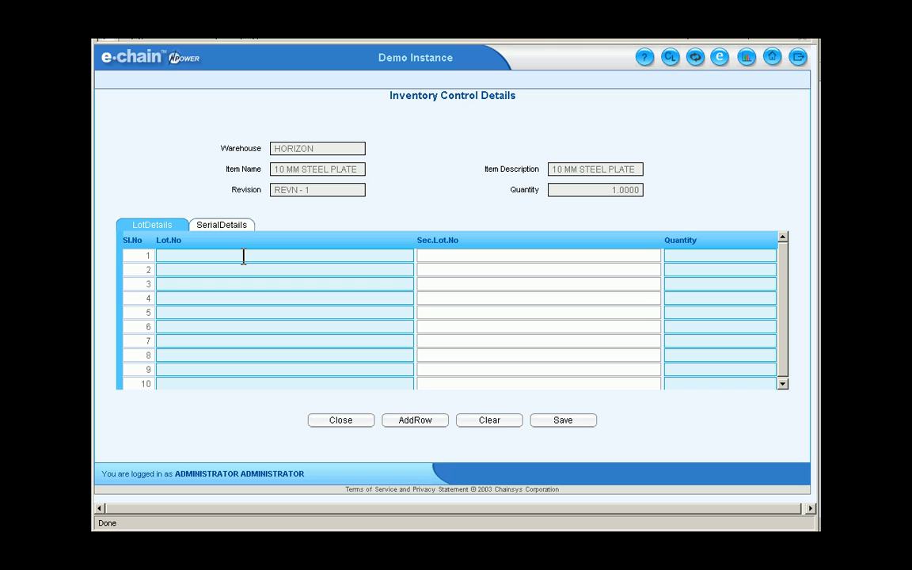
pyautogui.click(243, 255)
pyautogui.write('SO')
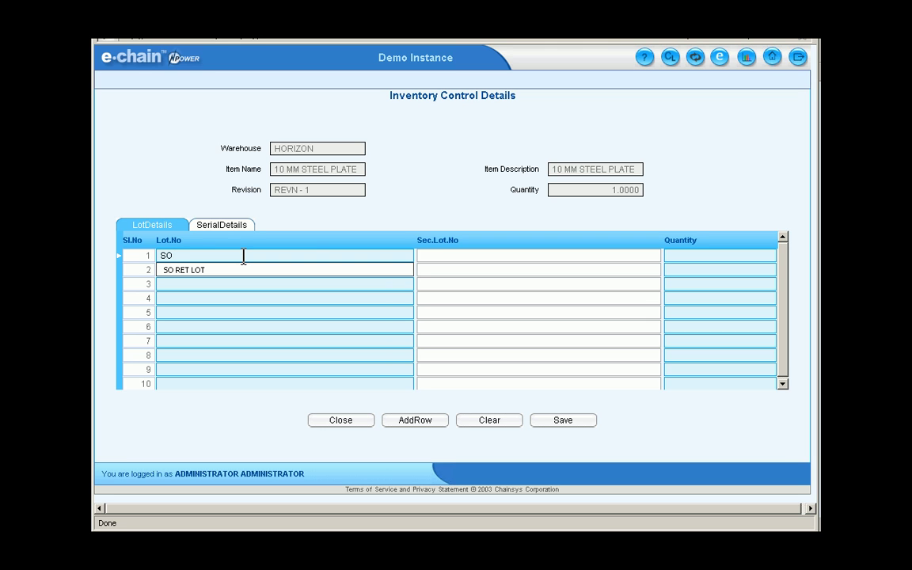
pyautogui.write(' RET LOT')
pyautogui.press('Tab')
pyautogui.press('Tab')
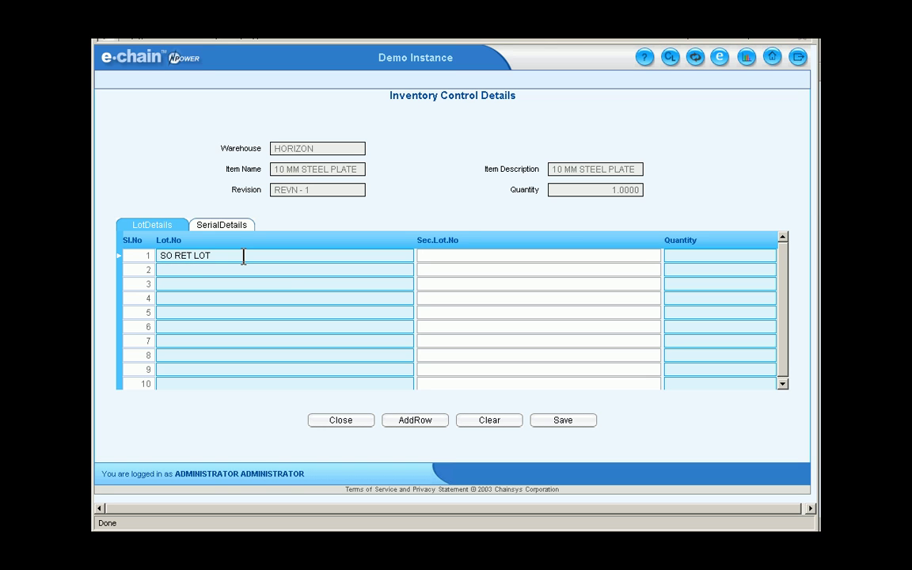
pyautogui.write('1')
pyautogui.press('Tab')
pyautogui.press('Tab')
pyautogui.press('Tab')
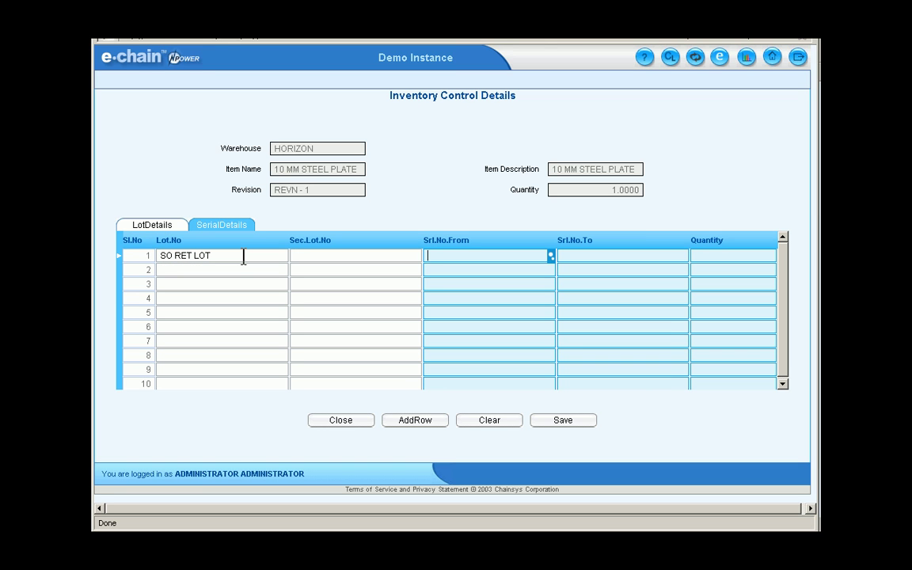
pyautogui.write('15000')
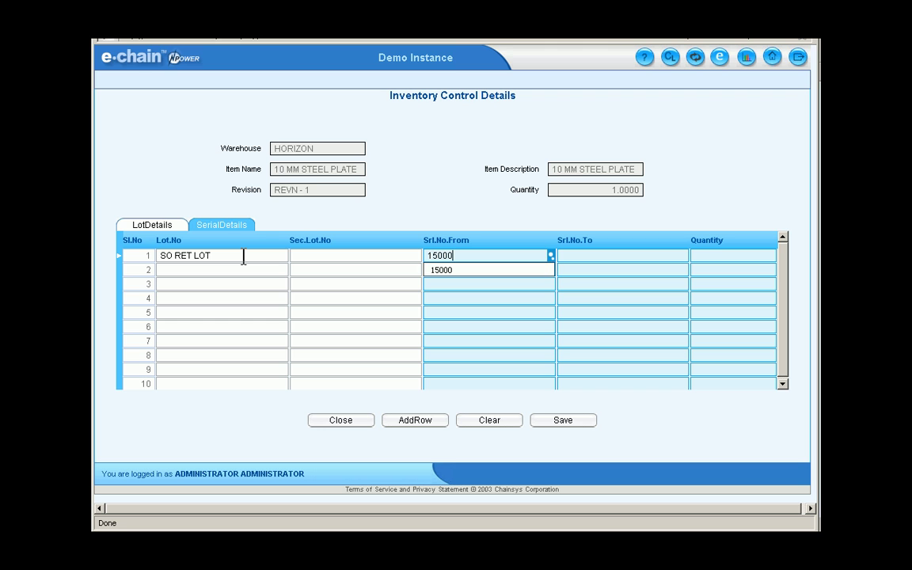
pyautogui.press('Tab')
pyautogui.write('15000')
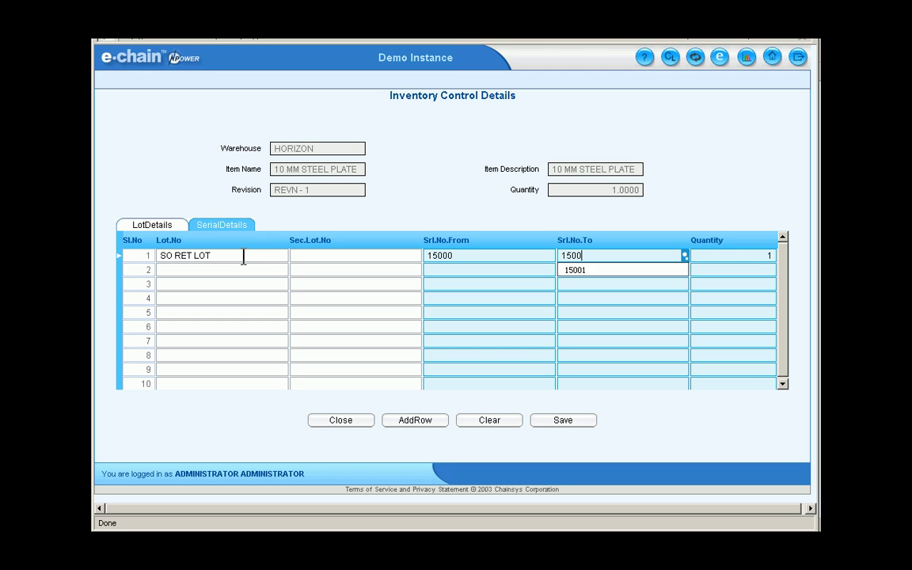
pyautogui.click(245, 254)
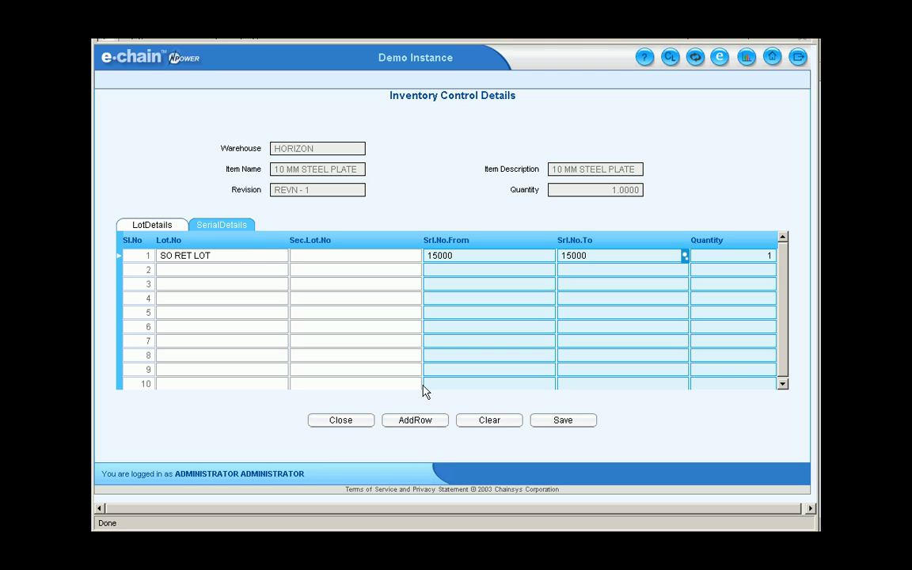
# Save the lot details, create the return and its replacement order, then return to the home page
pyautogui.click(565, 427)
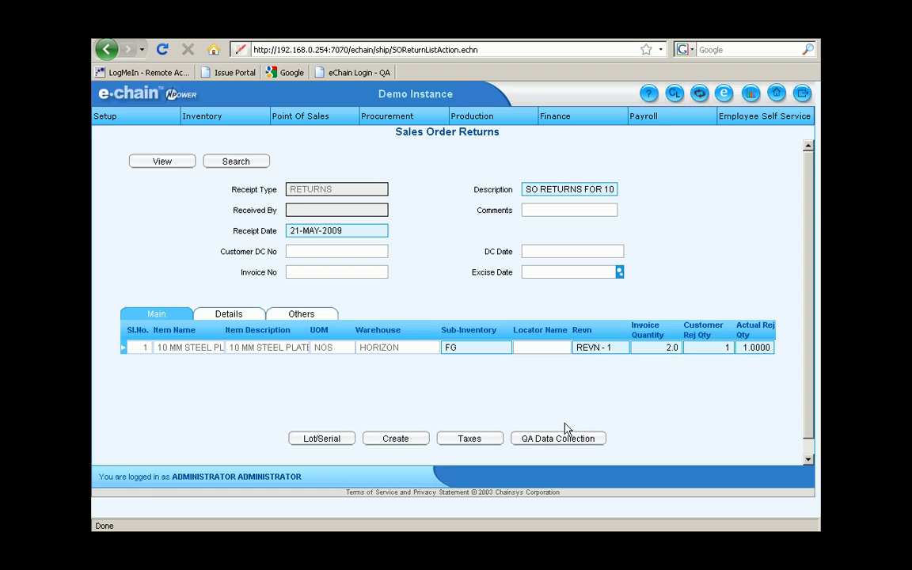
pyautogui.click(416, 444)
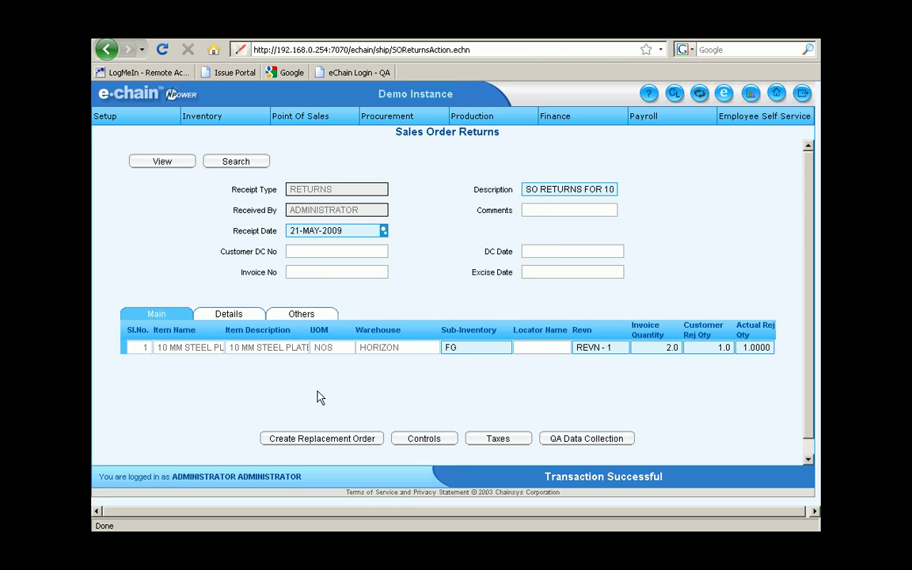
pyautogui.click(349, 445)
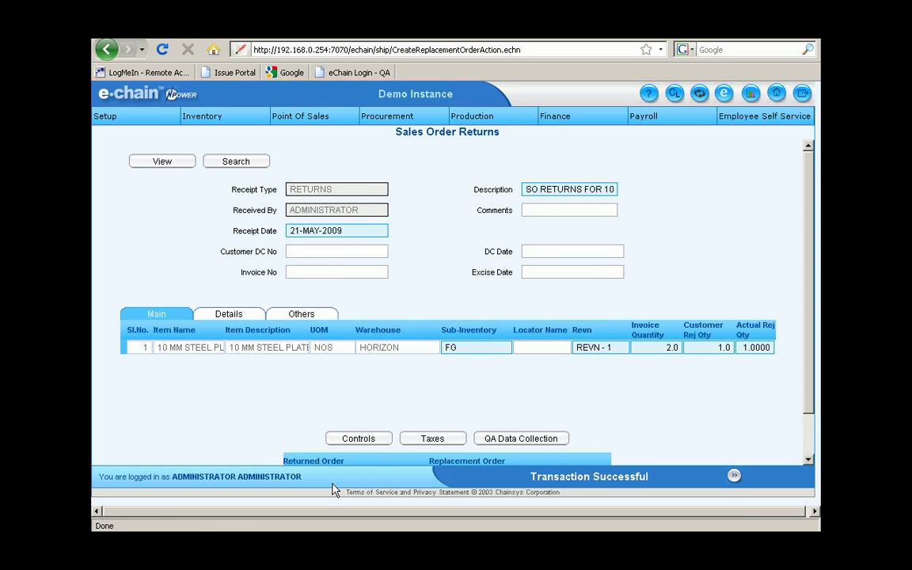
pyautogui.scroll(-1, 554, 408)
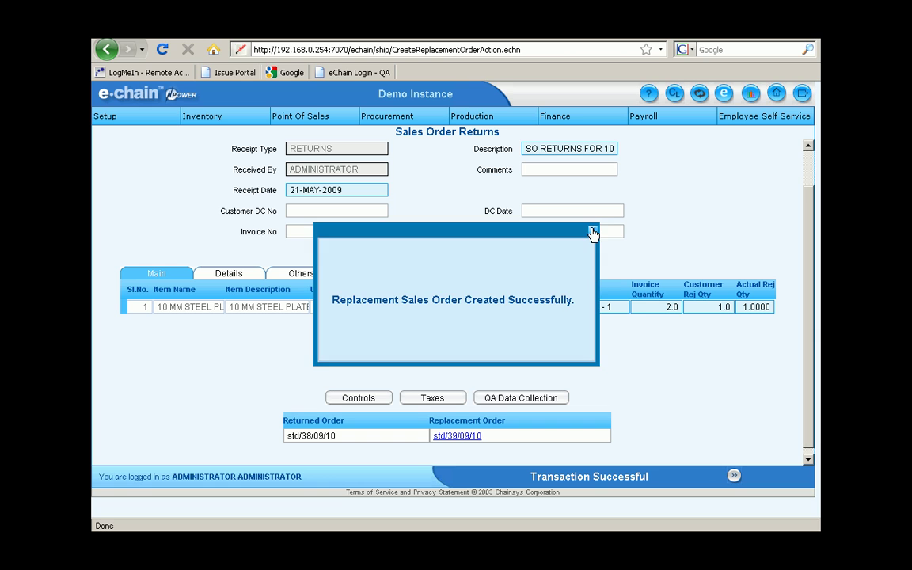
pyautogui.click(593, 232)
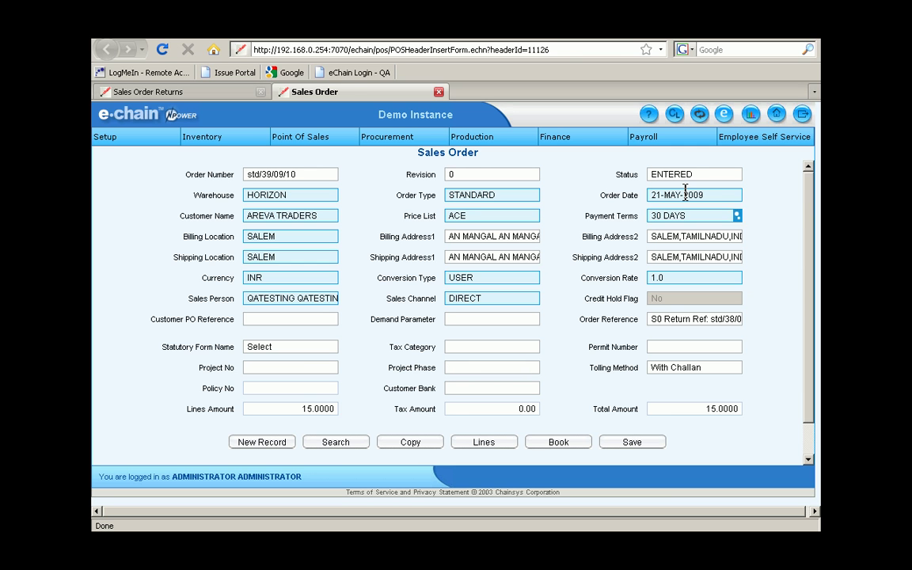
pyautogui.click(776, 116)
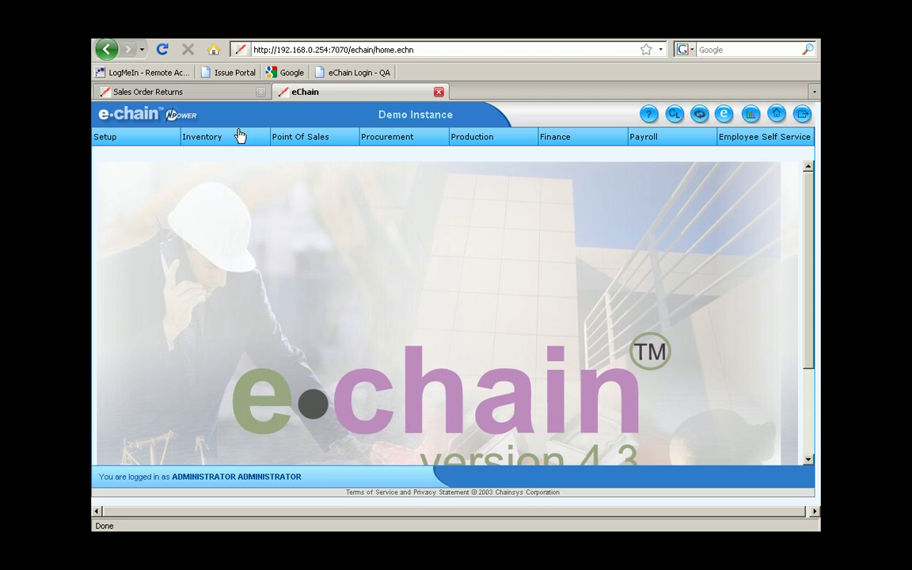
# Search Transaction Summary for HORIZON's SO Retuns transactions from 21-MAY-2009
pyautogui.click(240, 135)
pyautogui.moveTo(243, 171)
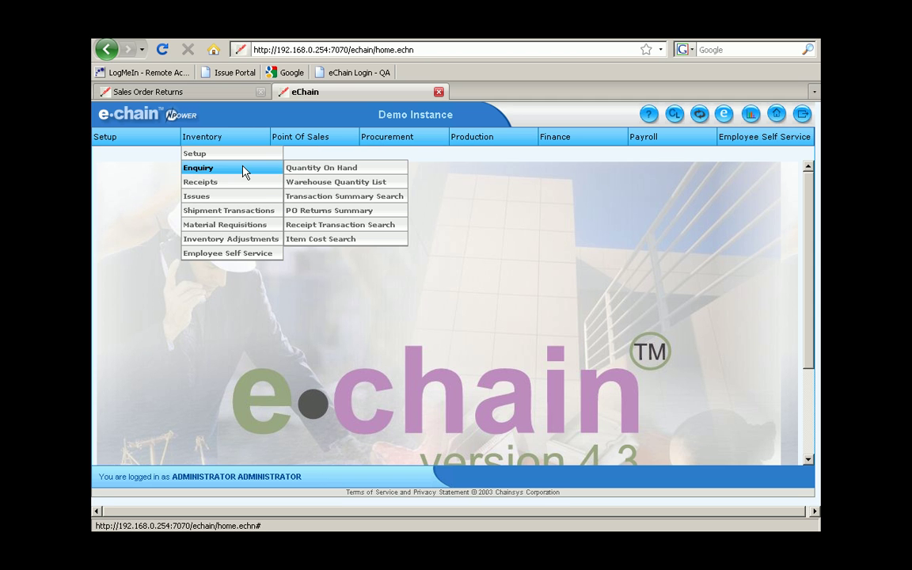
pyautogui.click(308, 198)
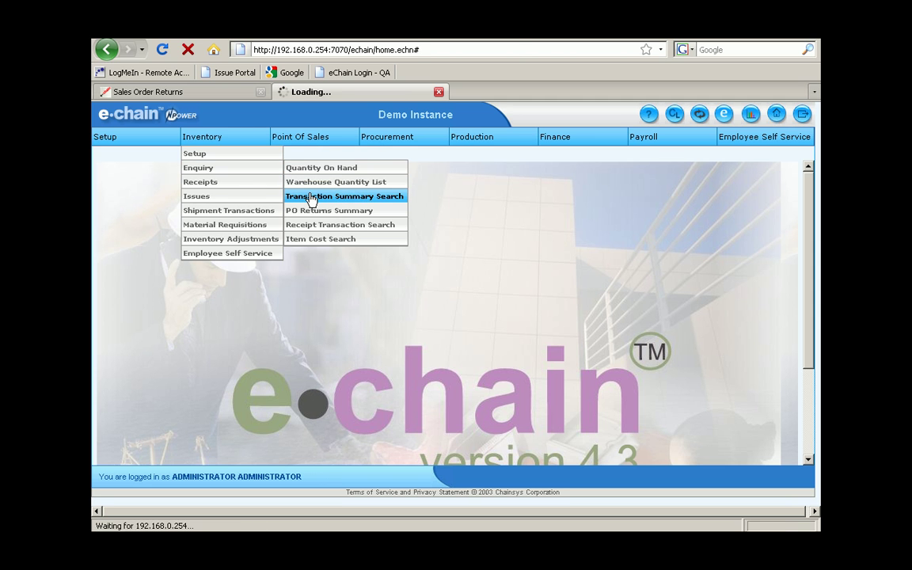
pyautogui.click(353, 175)
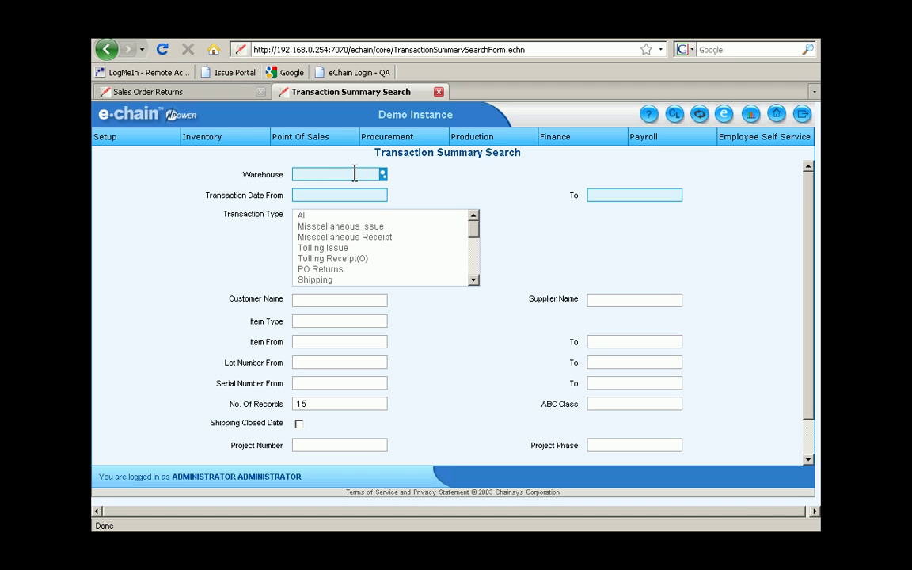
pyautogui.click(383, 175)
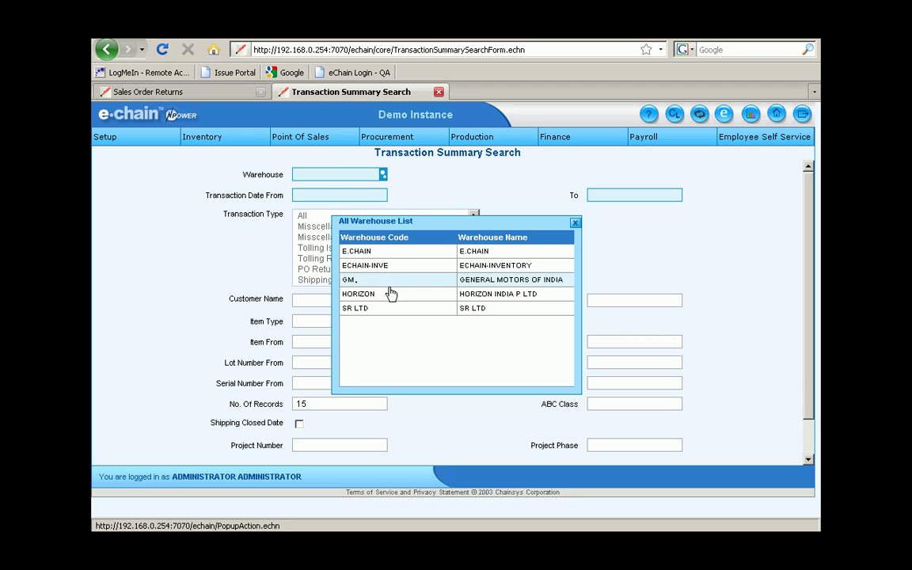
pyautogui.click(384, 292)
pyautogui.click(382, 194)
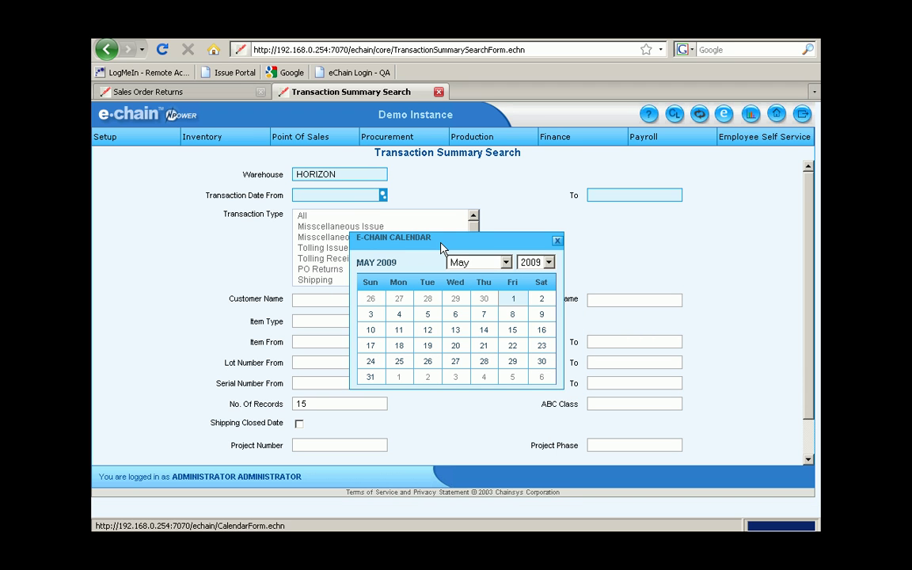
pyautogui.click(484, 346)
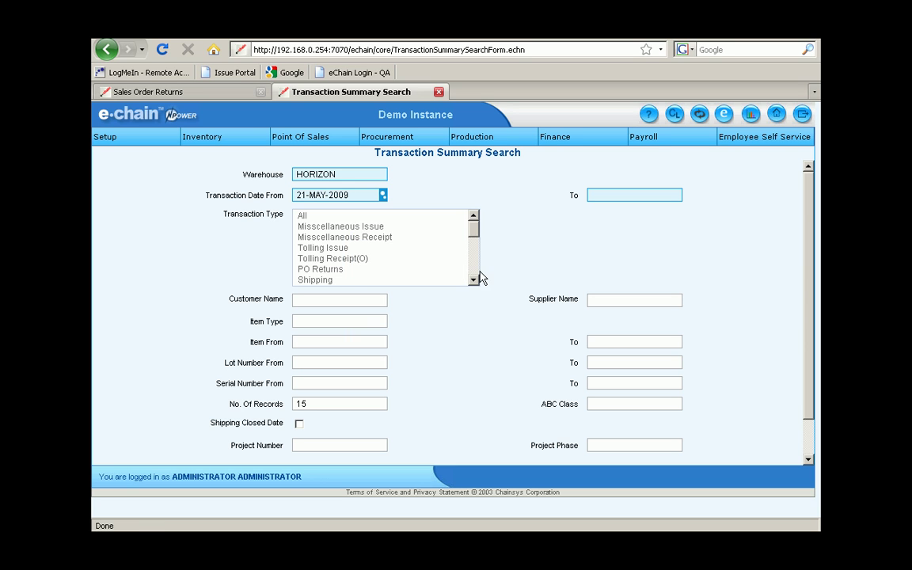
pyautogui.scroll(-3, 475, 278)
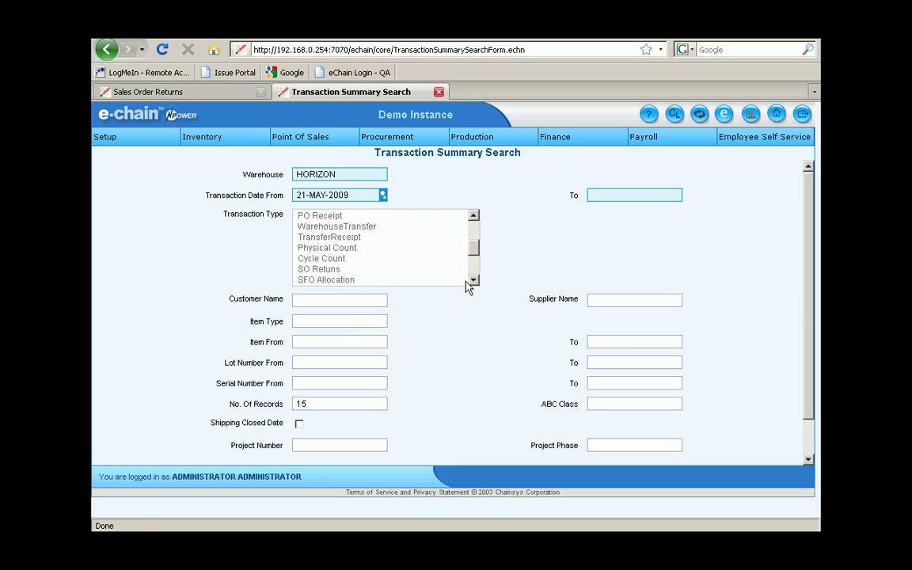
pyautogui.click(441, 269)
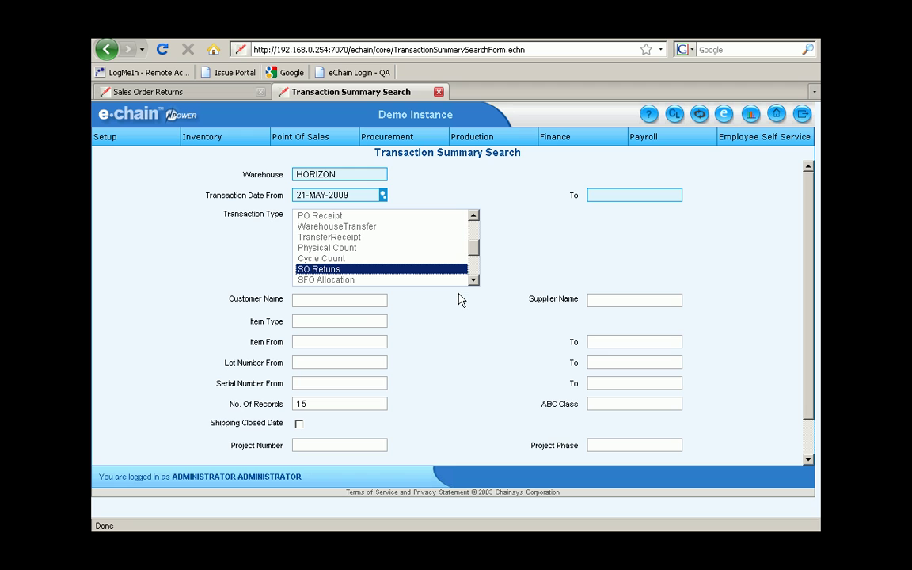
pyautogui.scroll(-1, 467, 332)
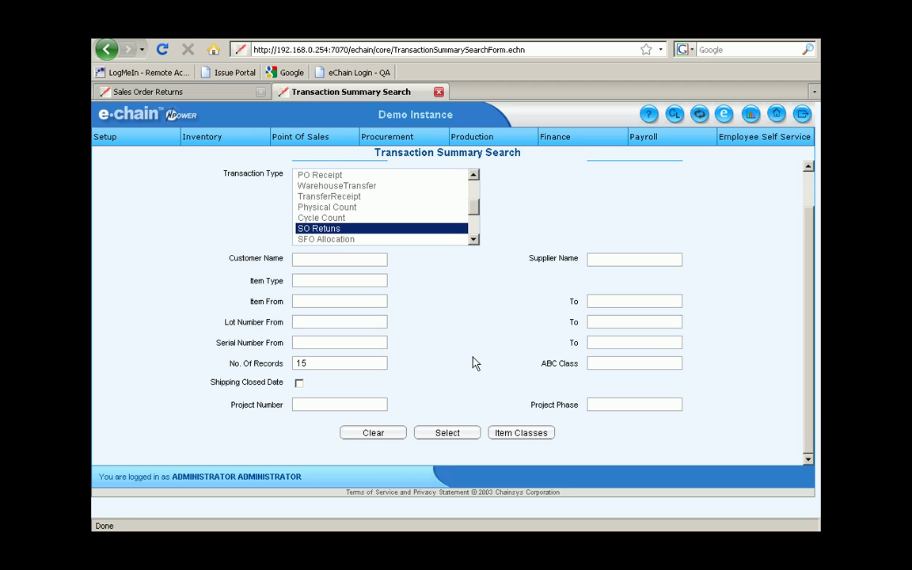
pyautogui.click(465, 433)
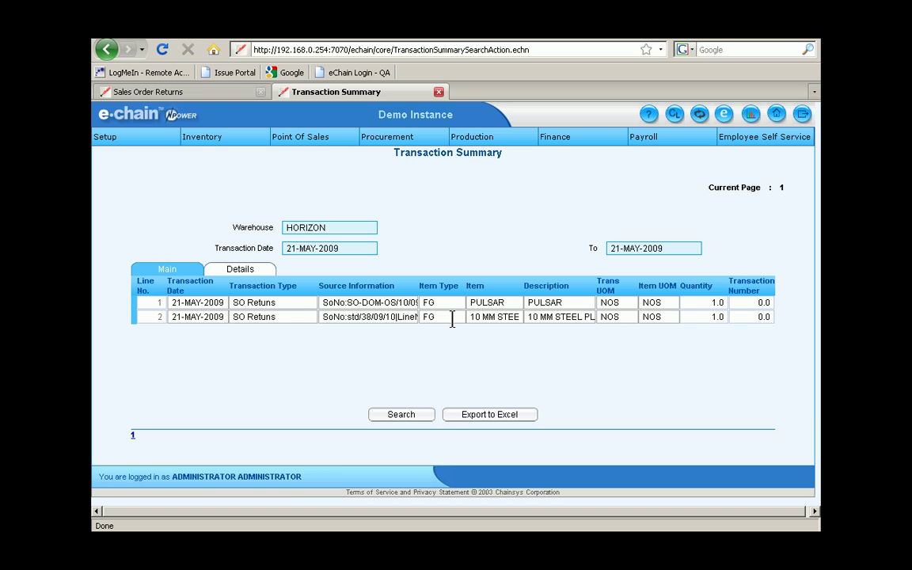
# Inspect the second return's item and show the lot, serial and cost details
pyautogui.click(476, 317)
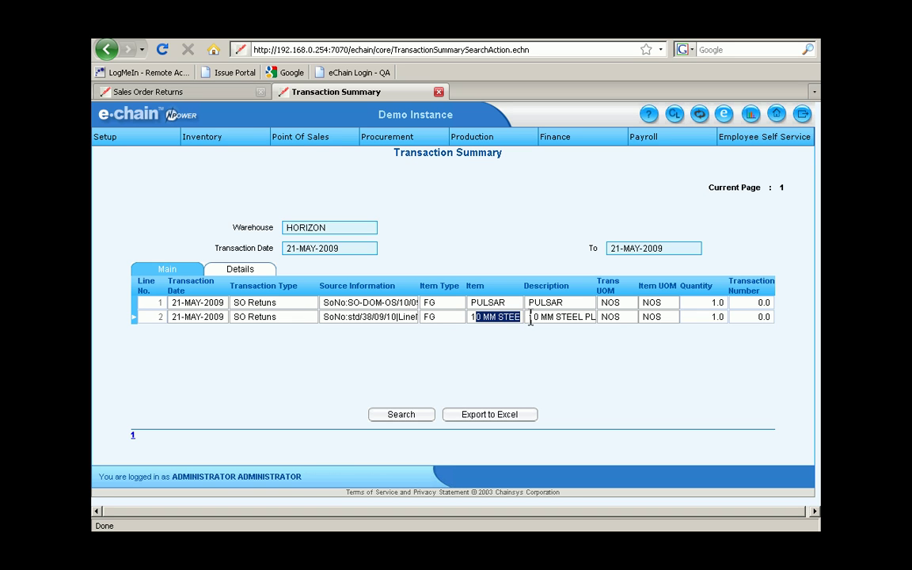
pyautogui.click(511, 346)
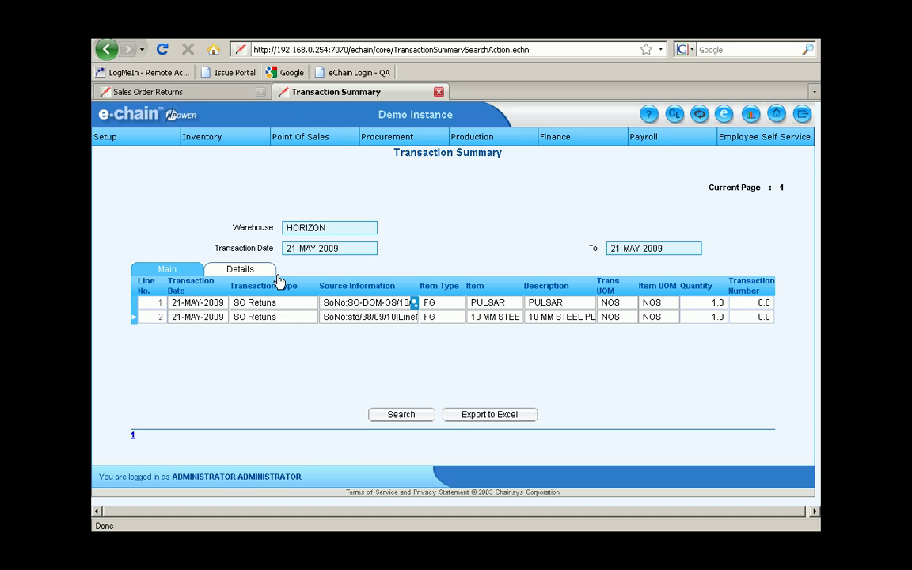
pyautogui.click(250, 269)
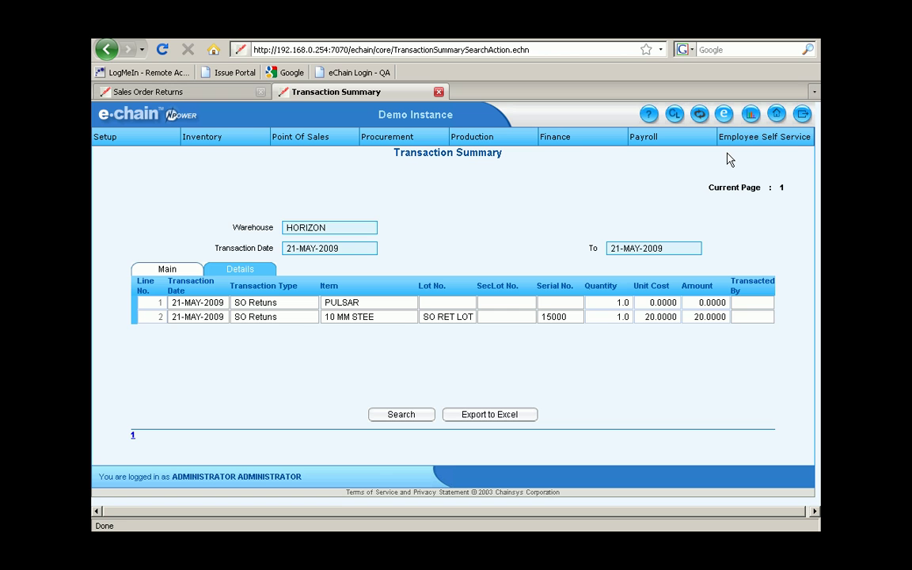
# Load SFO Transactions for shop floor order 11072 with transaction type Unallocation
pyautogui.click(776, 113)
pyautogui.moveTo(472, 115)
pyautogui.moveTo(500, 175)
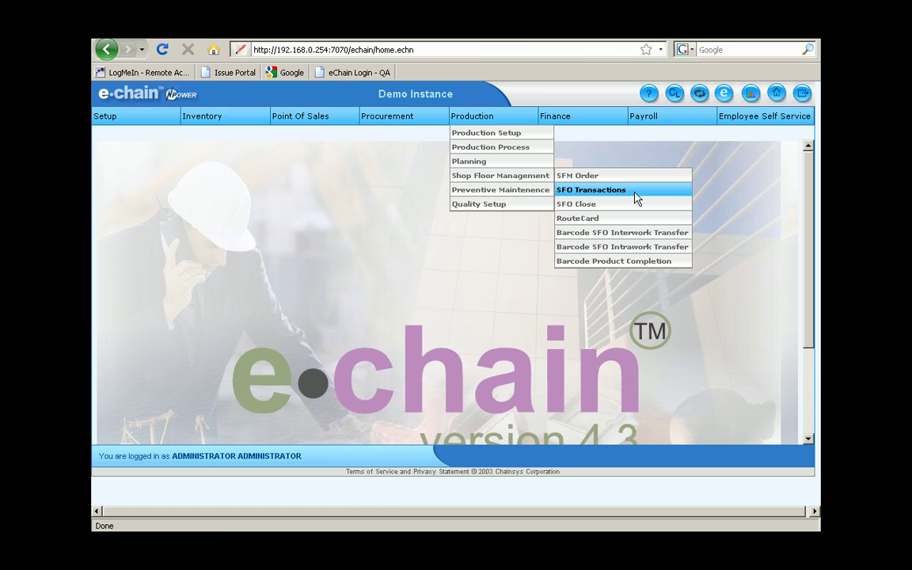
pyautogui.click(635, 196)
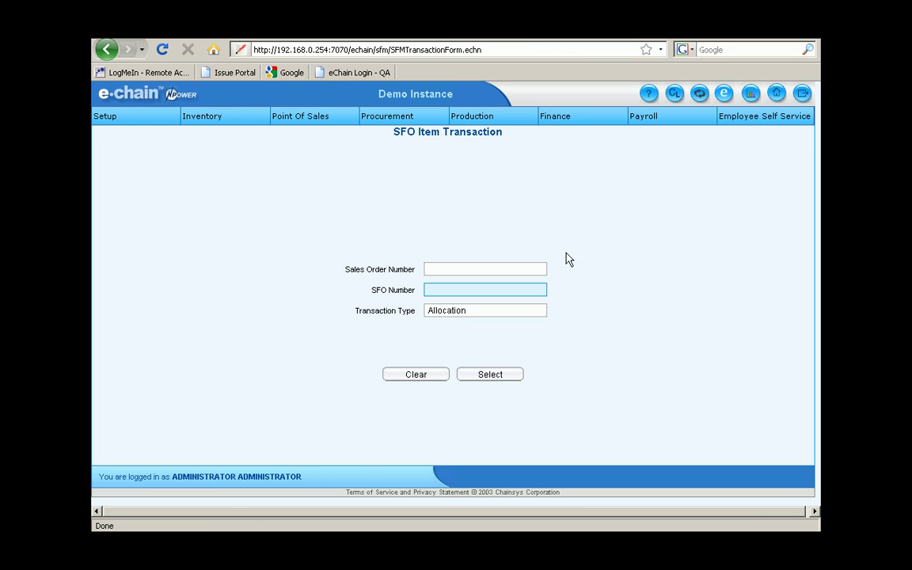
pyautogui.click(544, 291)
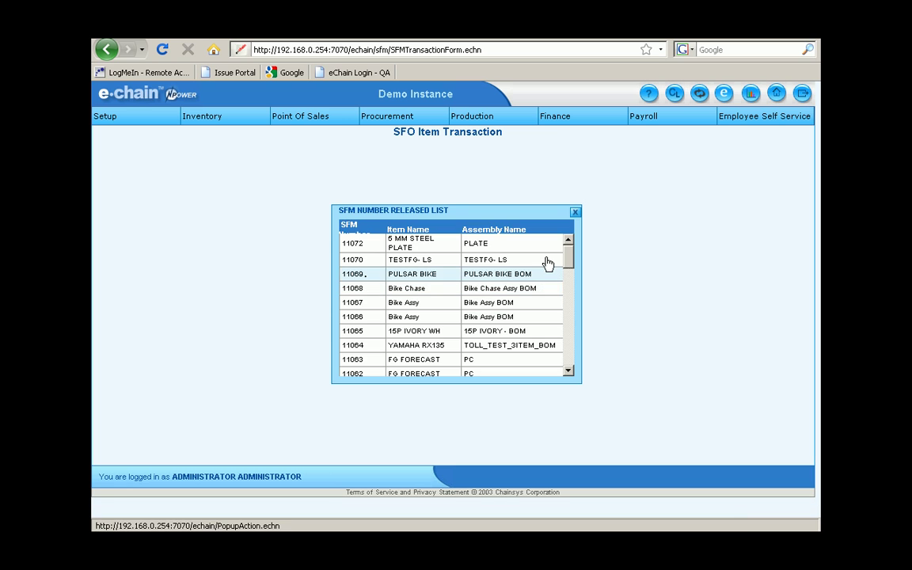
pyautogui.click(546, 251)
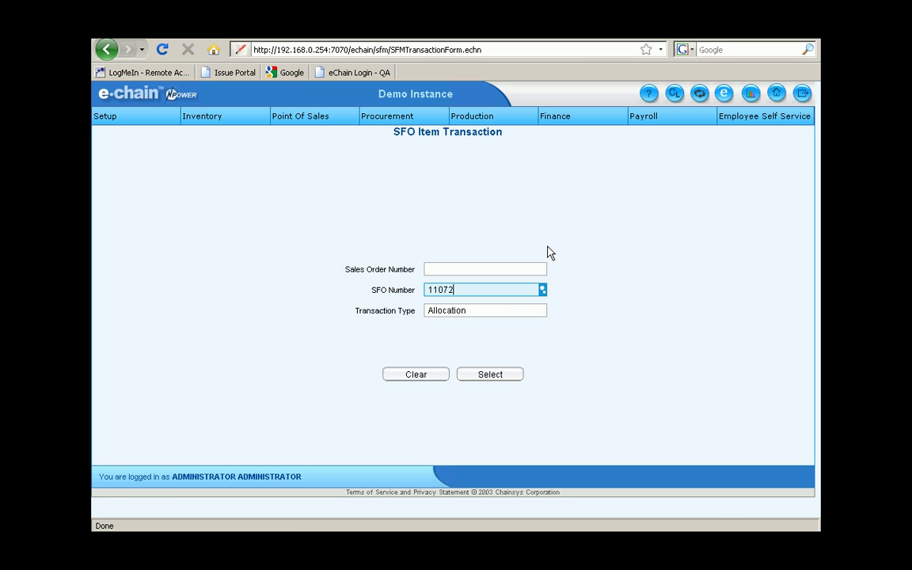
pyautogui.click(520, 309)
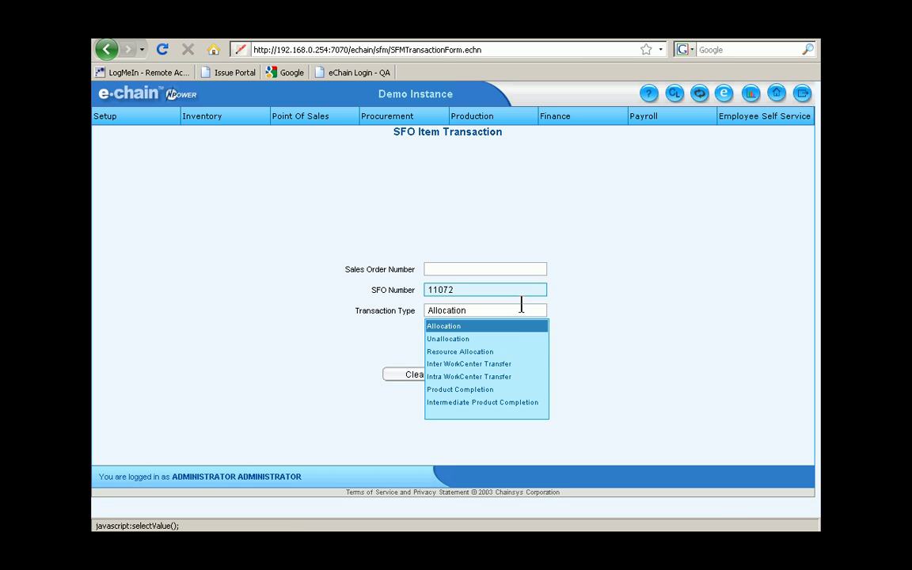
pyautogui.click(510, 338)
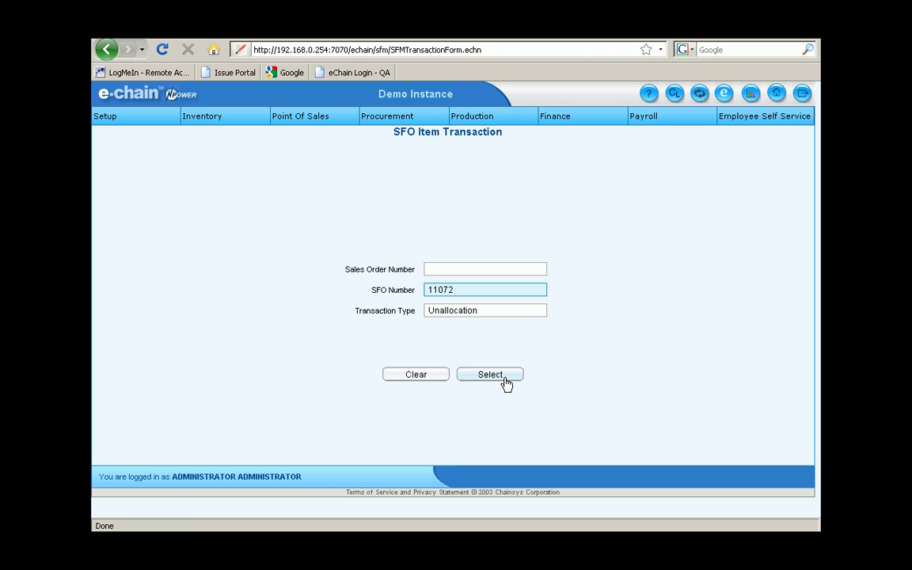
pyautogui.click(519, 312)
pyautogui.click(505, 341)
pyautogui.click(497, 376)
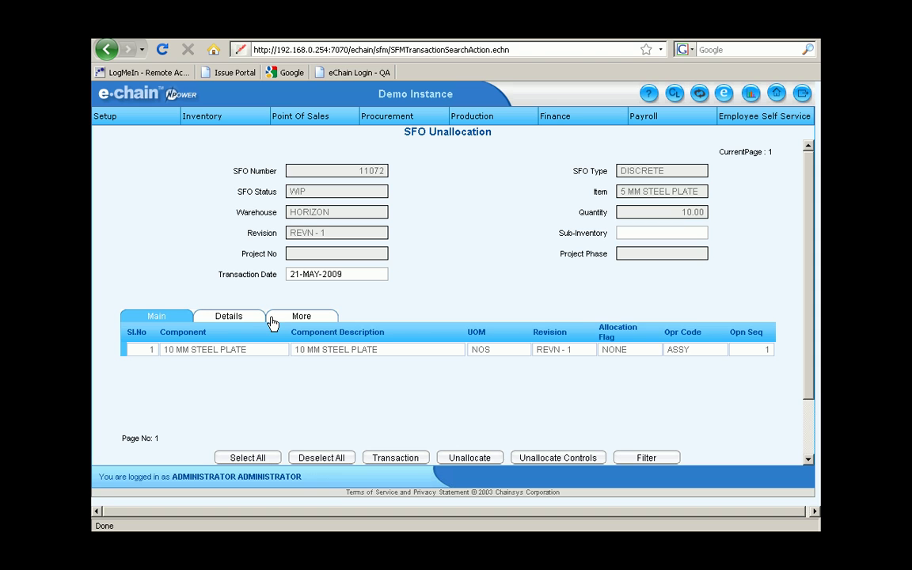
# Tick the 10 MM STEEL PLATE component, set unallocation quantity 2 into FG, and check its lots
pyautogui.click(255, 319)
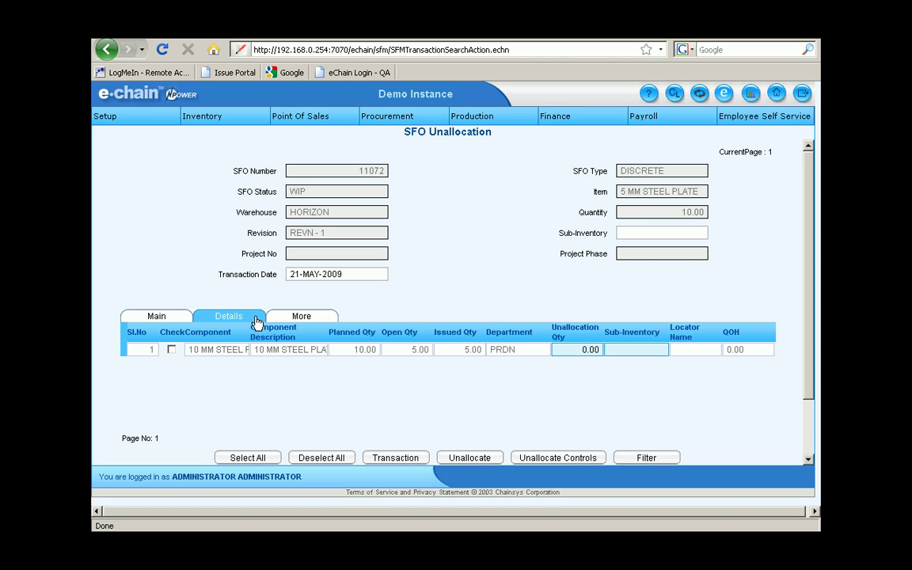
pyautogui.click(170, 349)
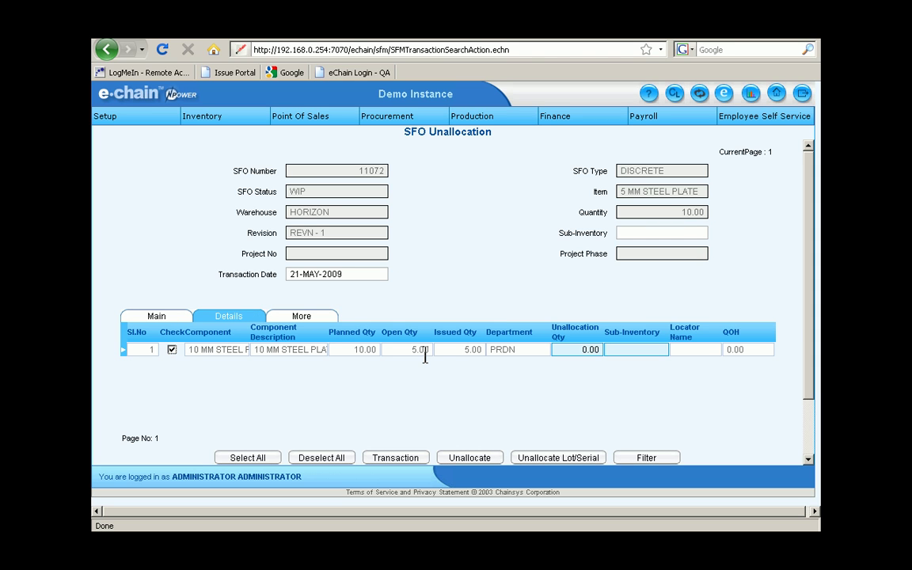
pyautogui.doubleClick(585, 350)
pyautogui.write('2')
pyautogui.click(664, 349)
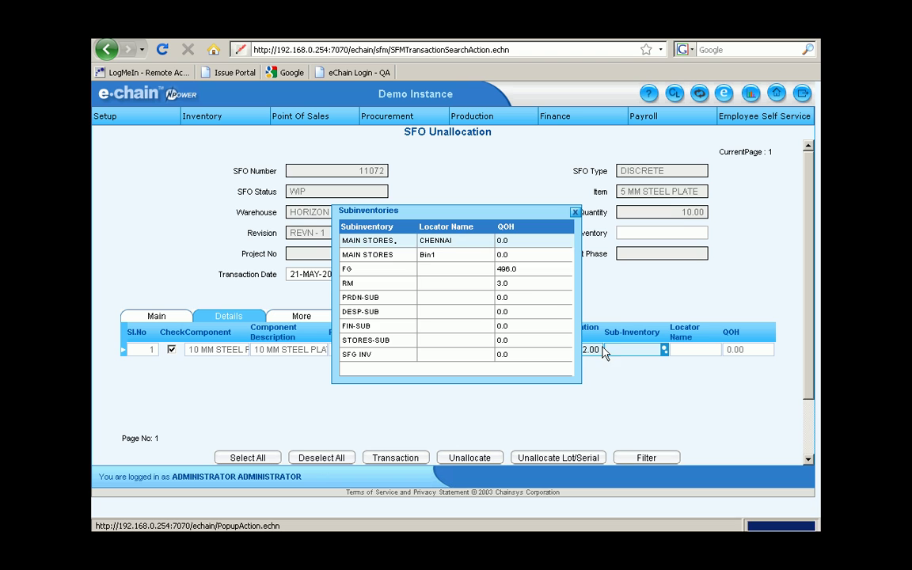
pyautogui.click(537, 277)
pyautogui.scroll(-1, 513, 299)
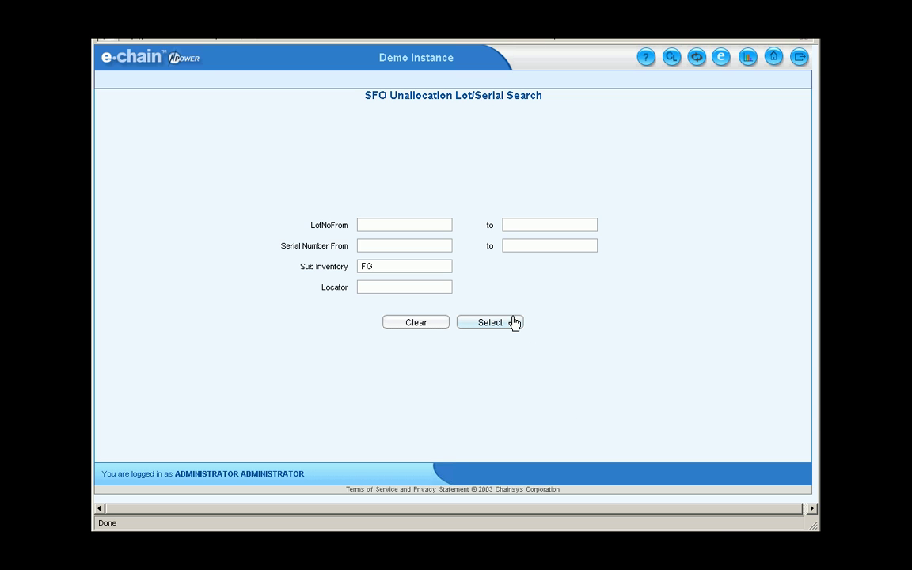
pyautogui.click(509, 324)
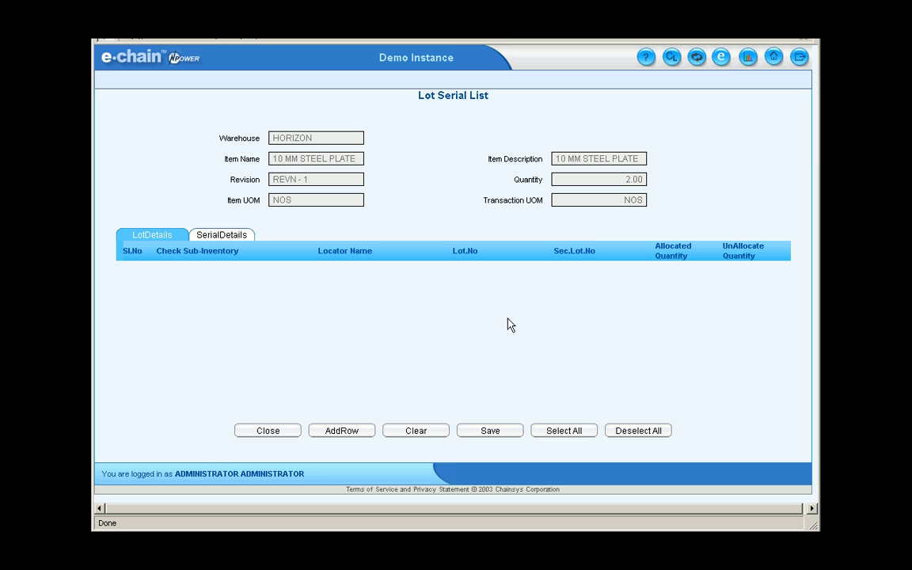
pyautogui.click(297, 435)
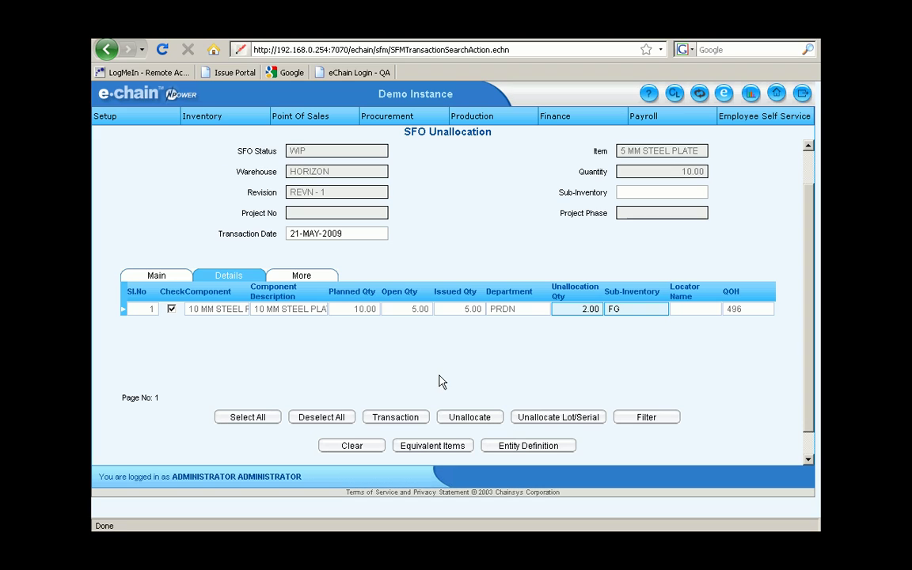
# Replace sub-inventory FG with RM and run the lot/serial search there
pyautogui.click(625, 308)
pyautogui.press('Delete')
pyautogui.click(664, 308)
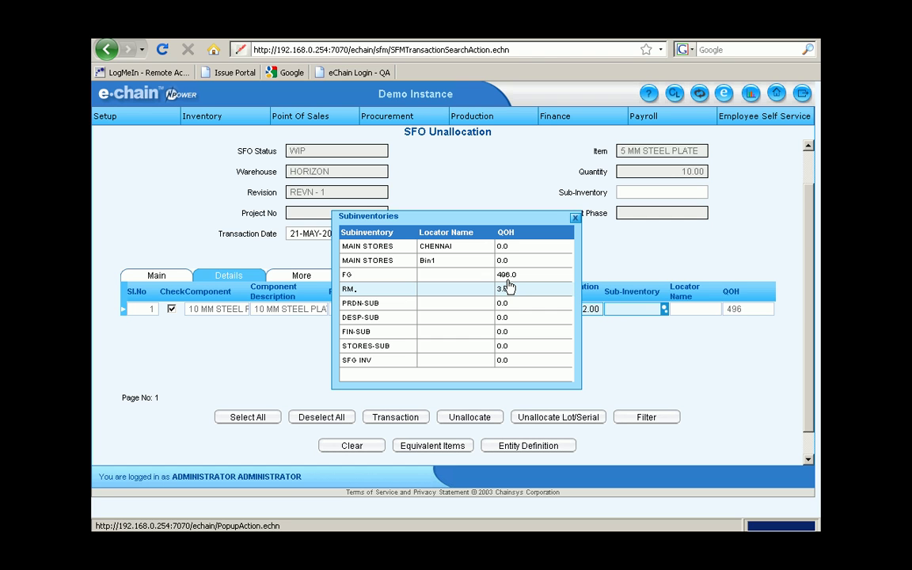
pyautogui.click(499, 288)
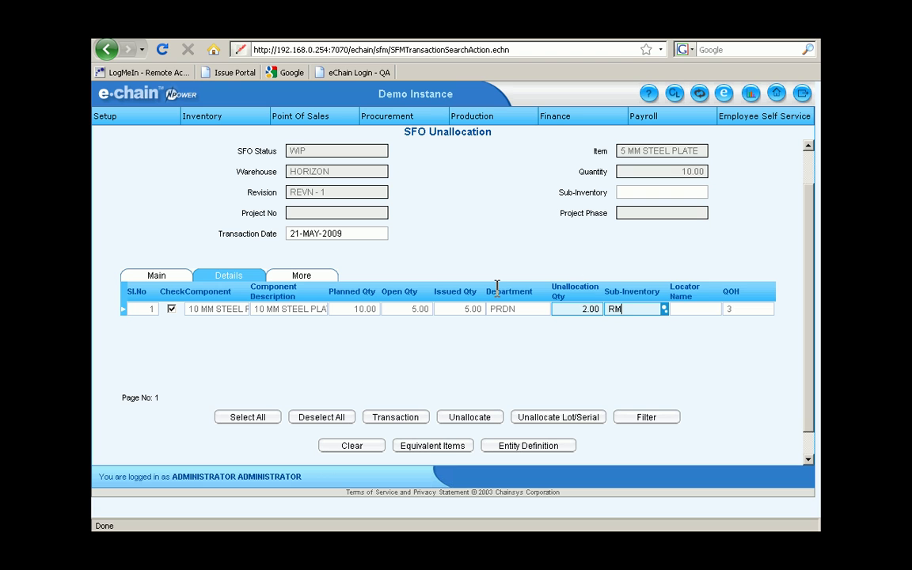
pyautogui.click(538, 424)
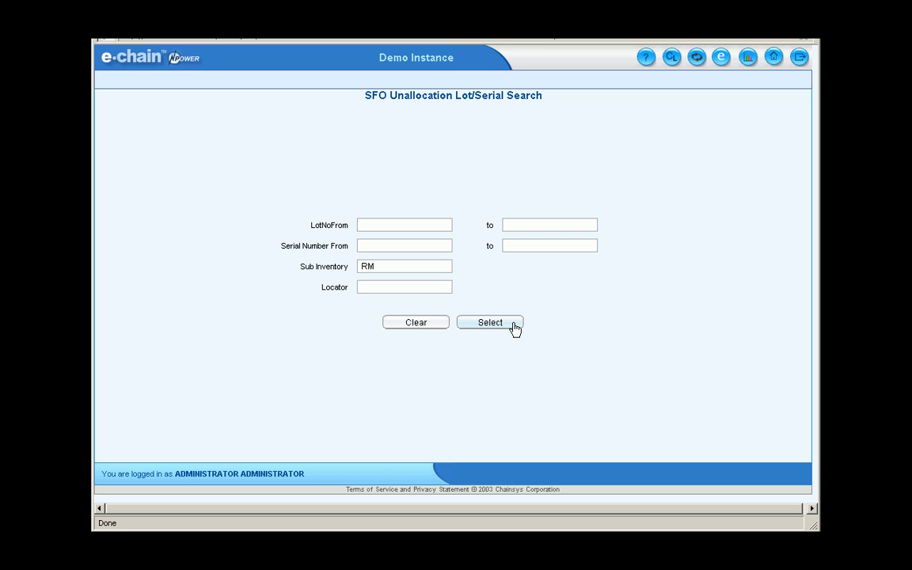
pyautogui.click(513, 324)
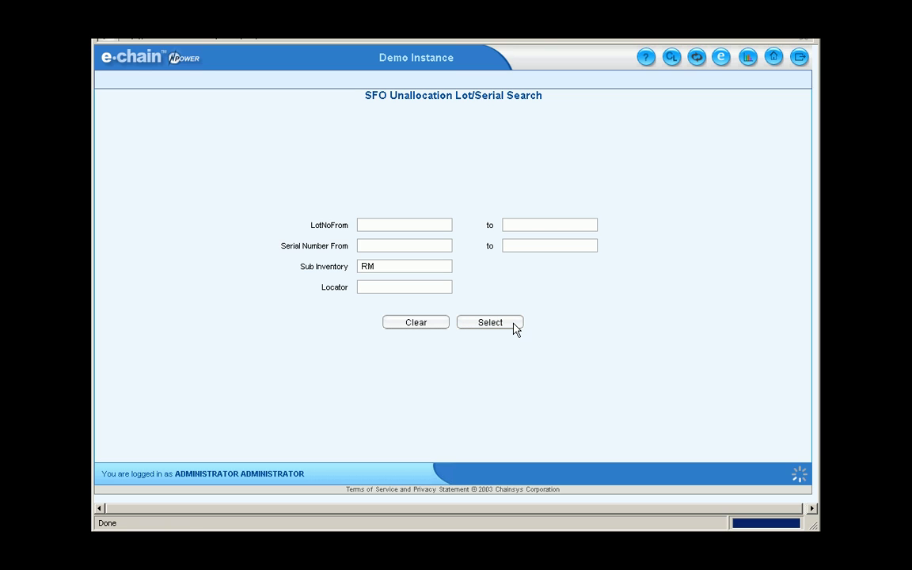